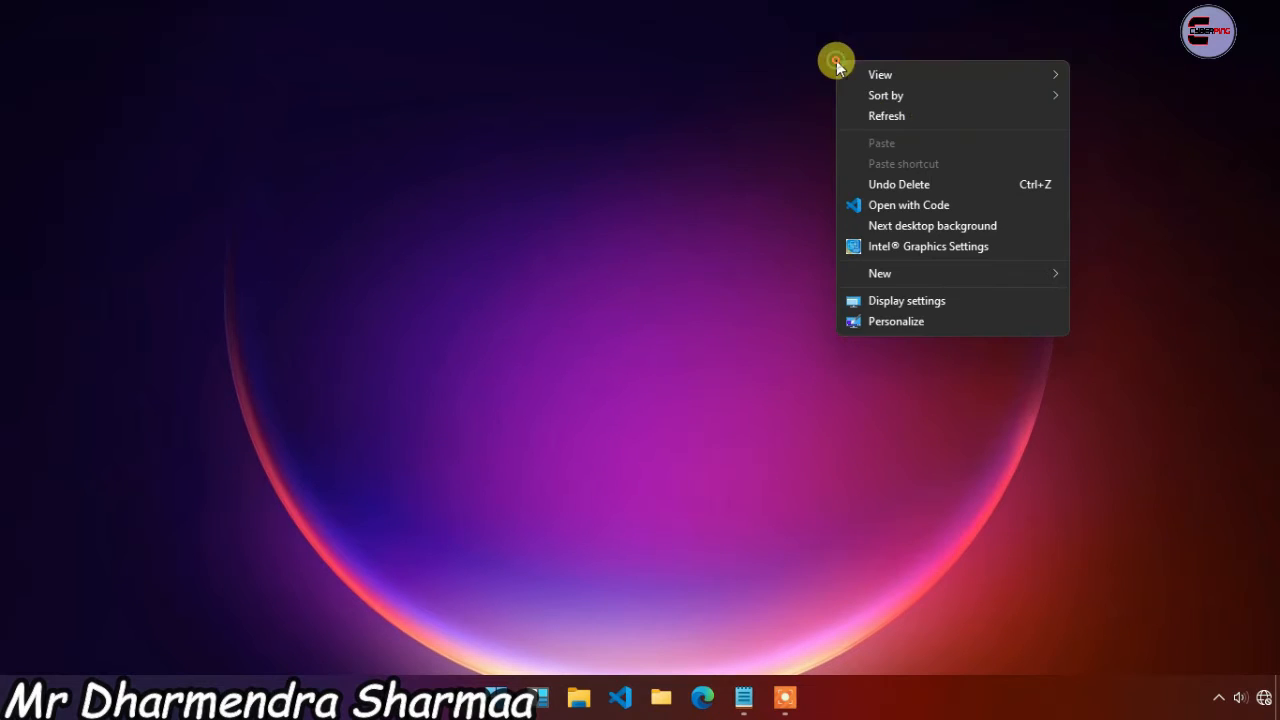
click(857, 120)
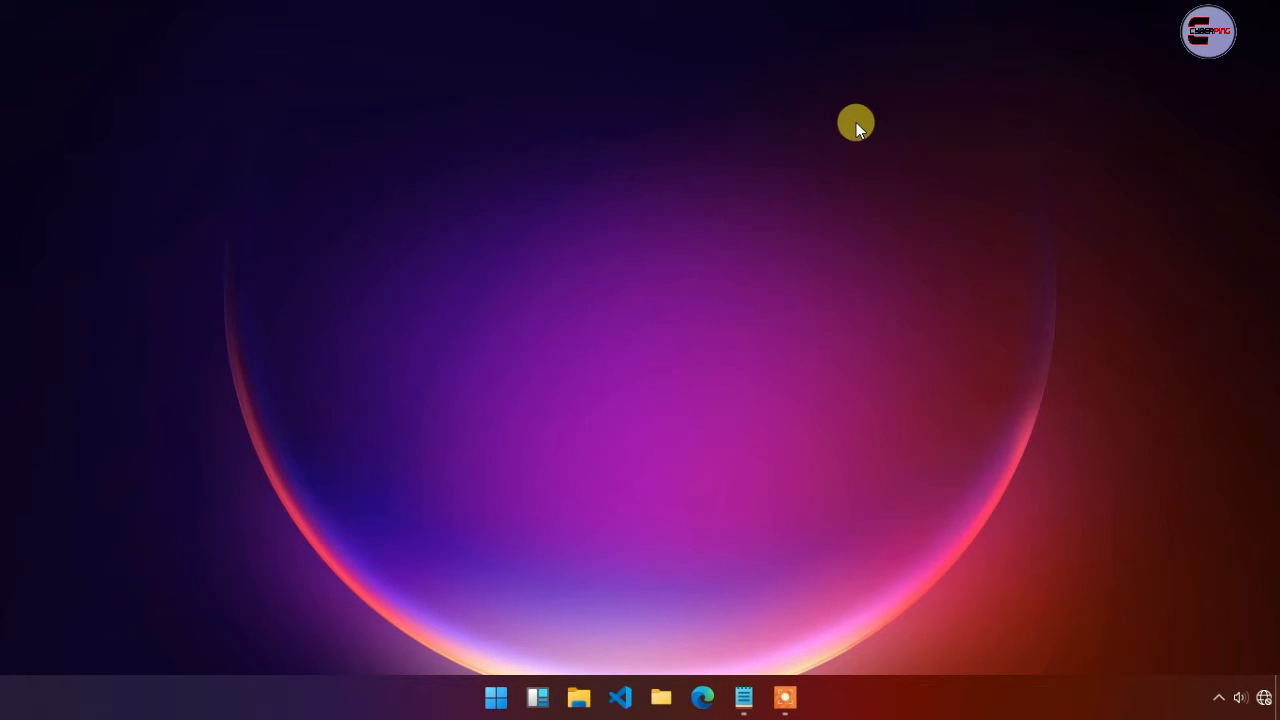
right_click(856, 122)
click(885, 174)
click(496, 703)
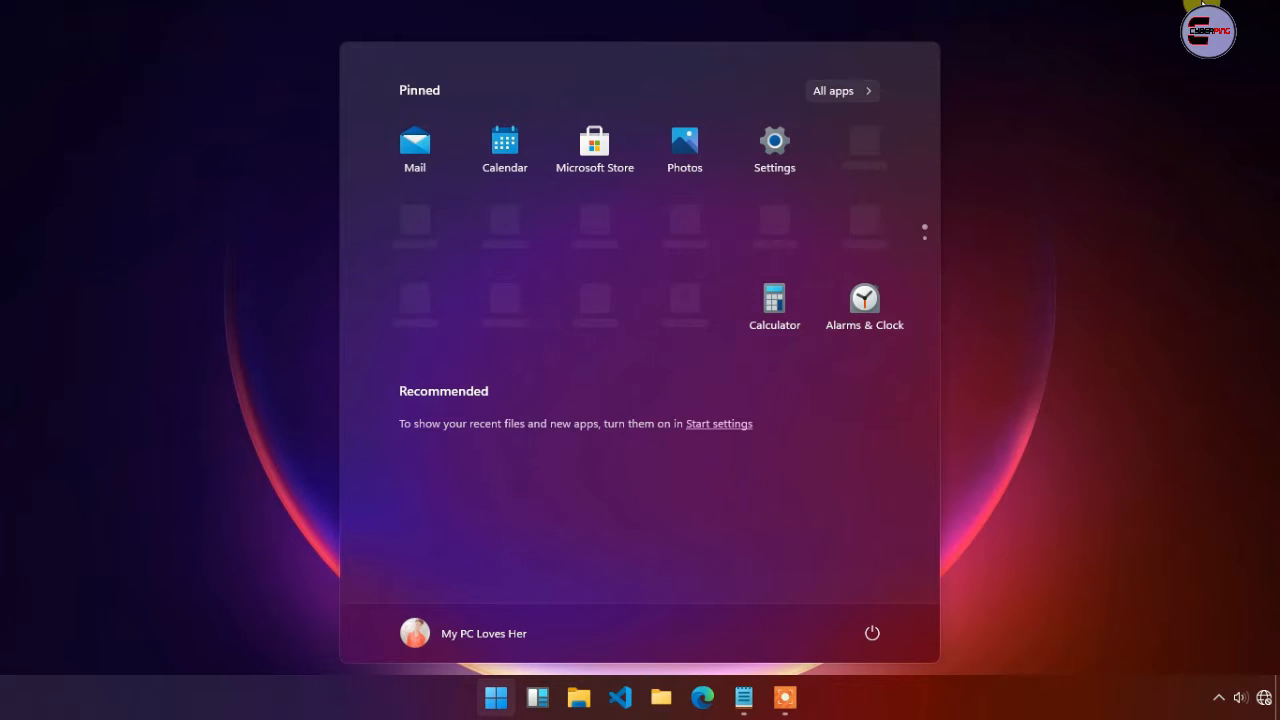
right_click(1109, 31)
click(1131, 49)
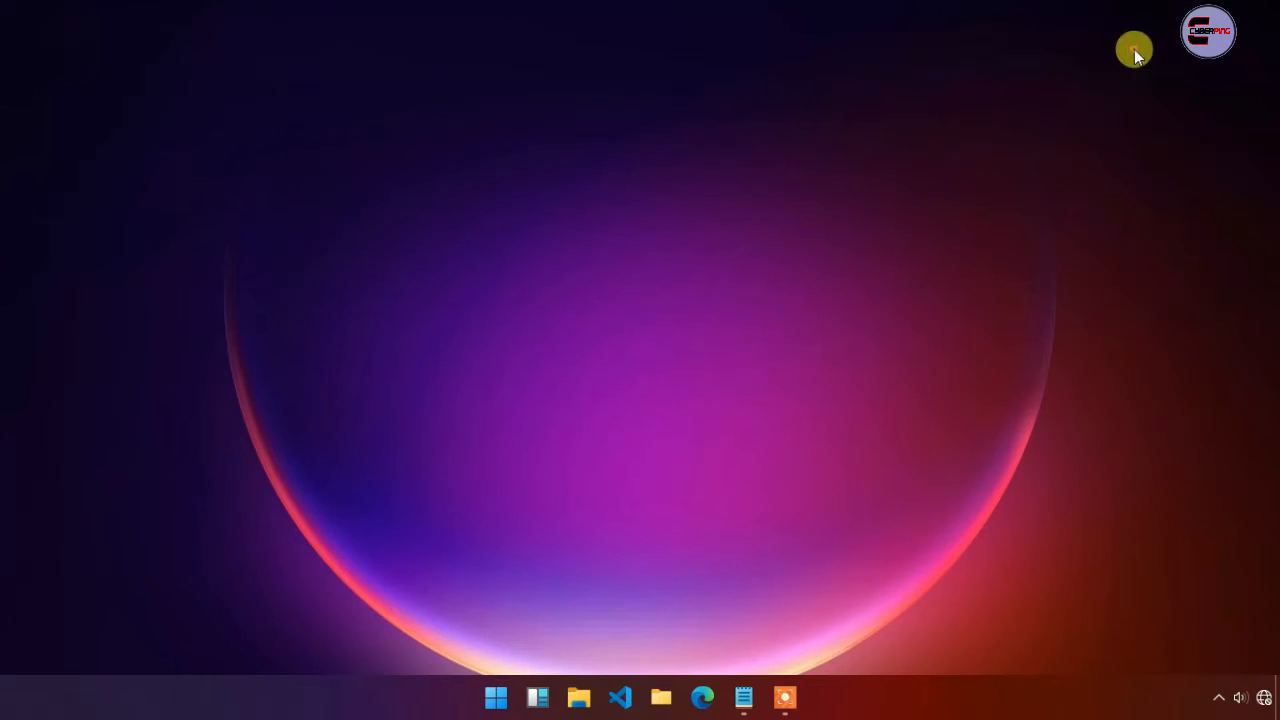
click(496, 697)
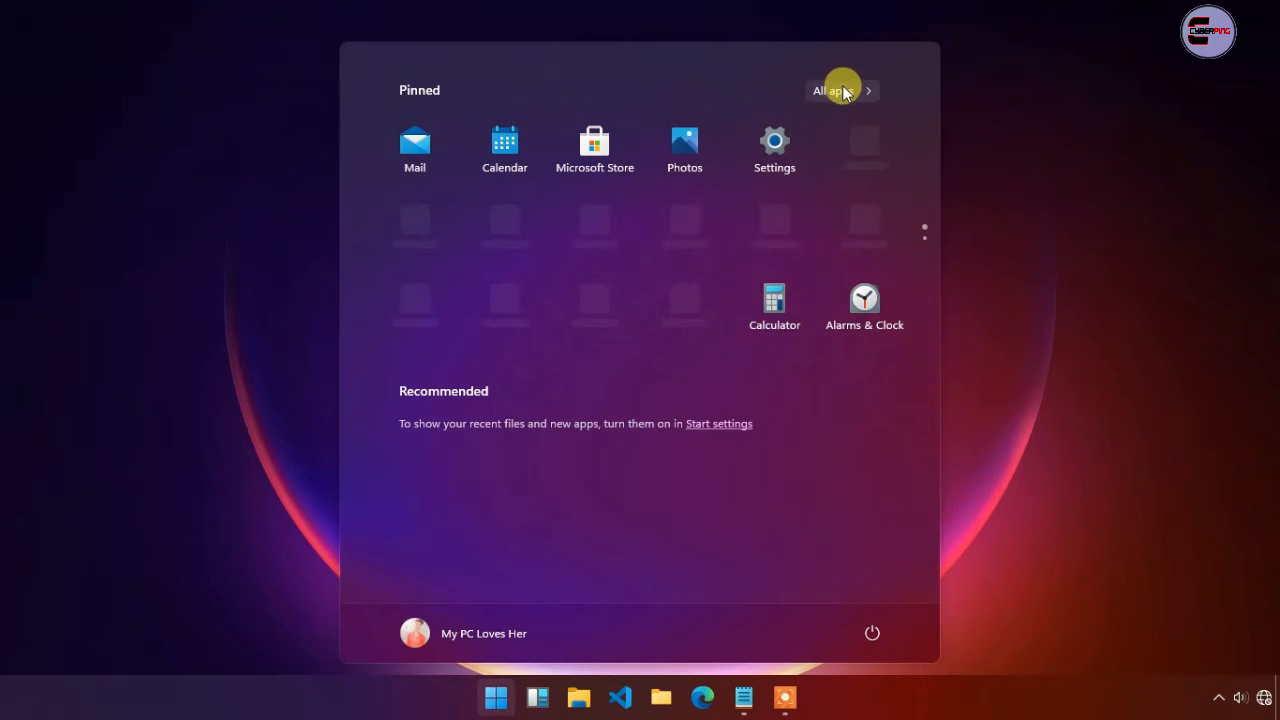
click(840, 91)
scroll(635, 317, down, 10)
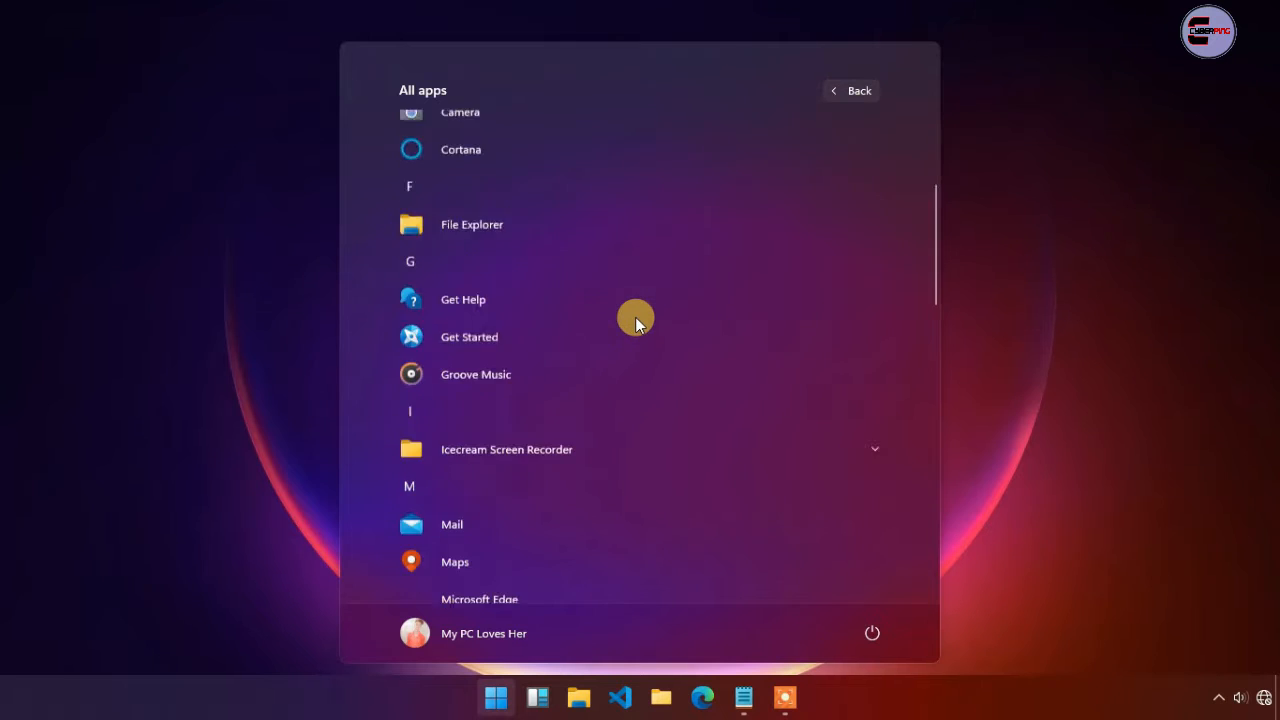
scroll(635, 317, down, 5)
scroll(635, 317, up, 15)
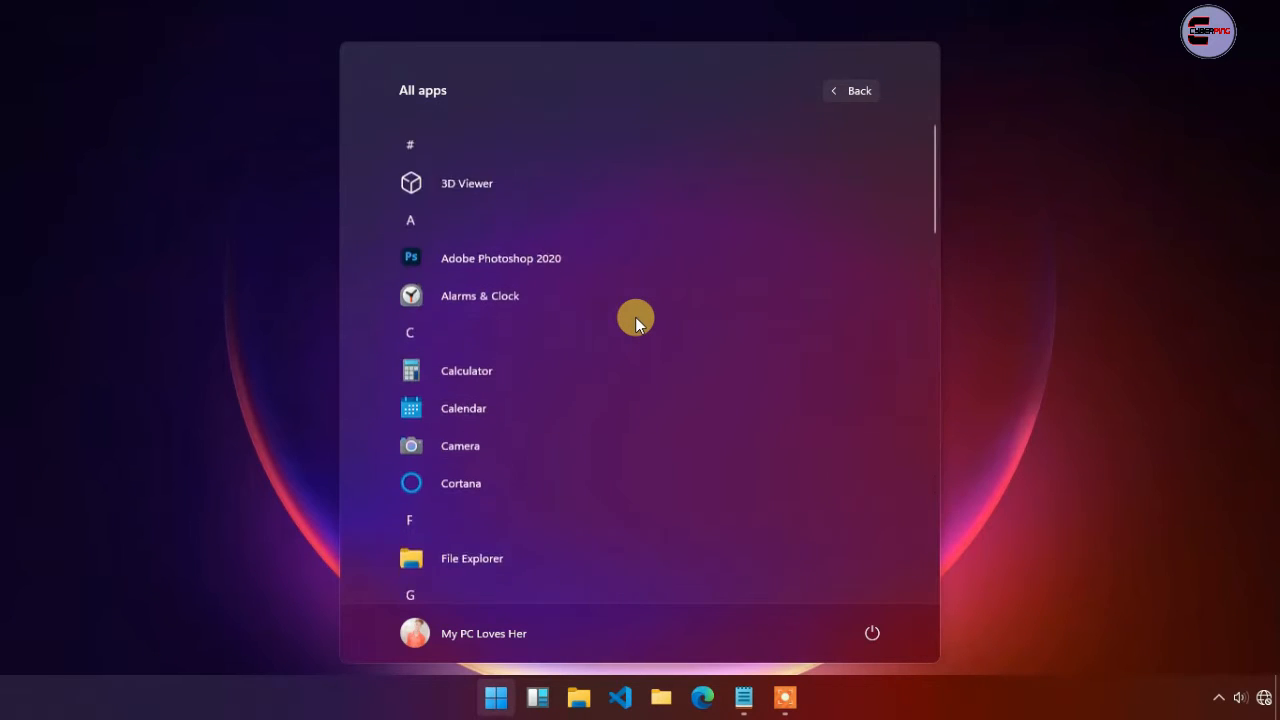
scroll(635, 317, down, 6)
Open Microsoft Edge in a maximized window and search the web for "rufus download".
click(705, 700)
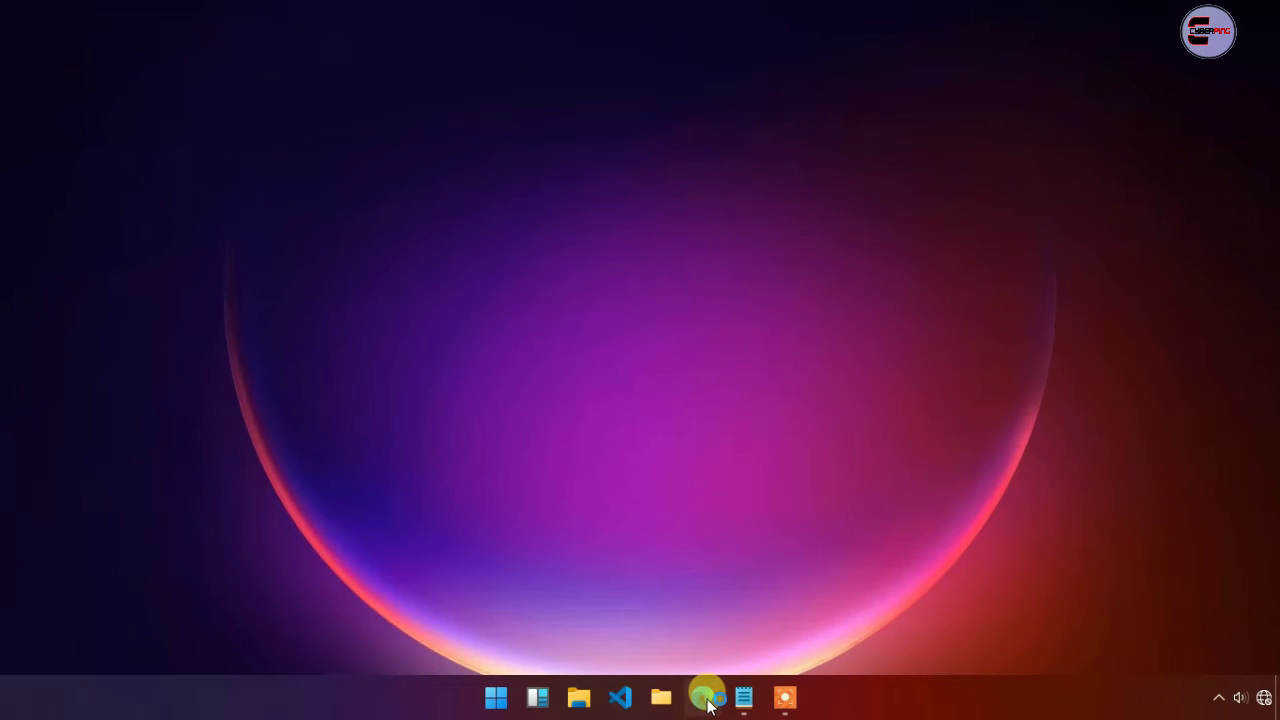
right_click(178, 410)
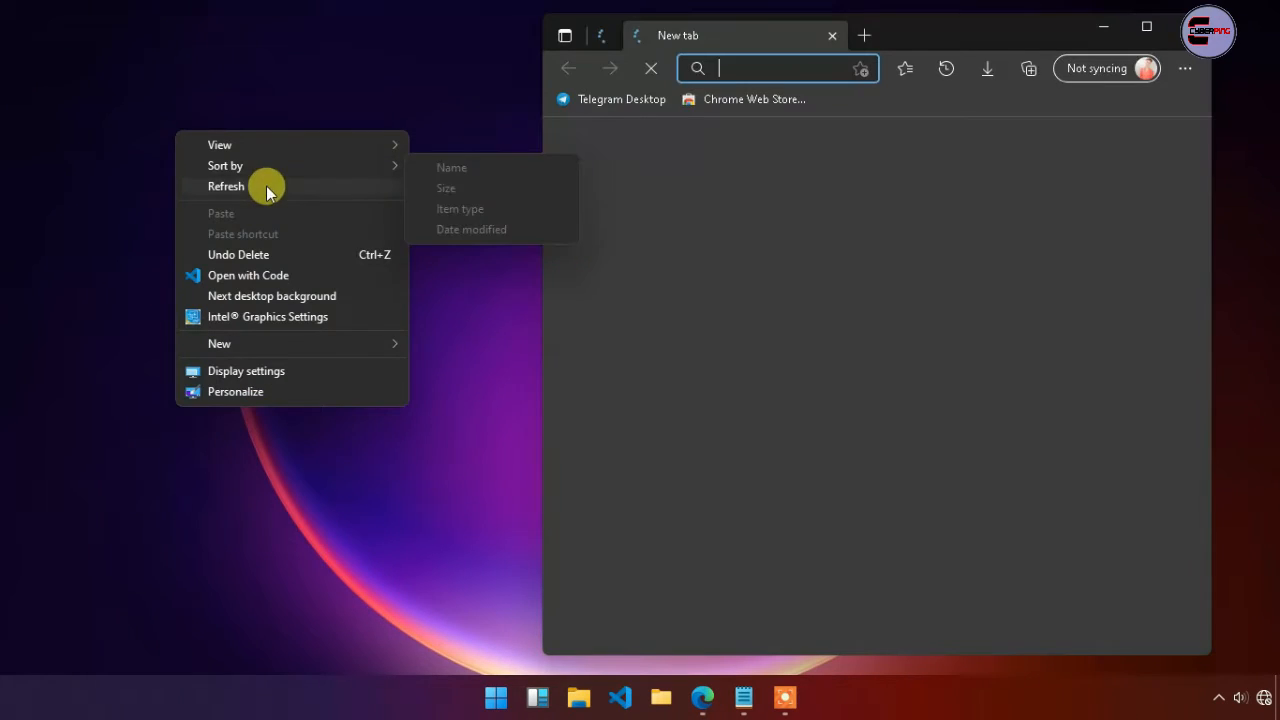
click(267, 189)
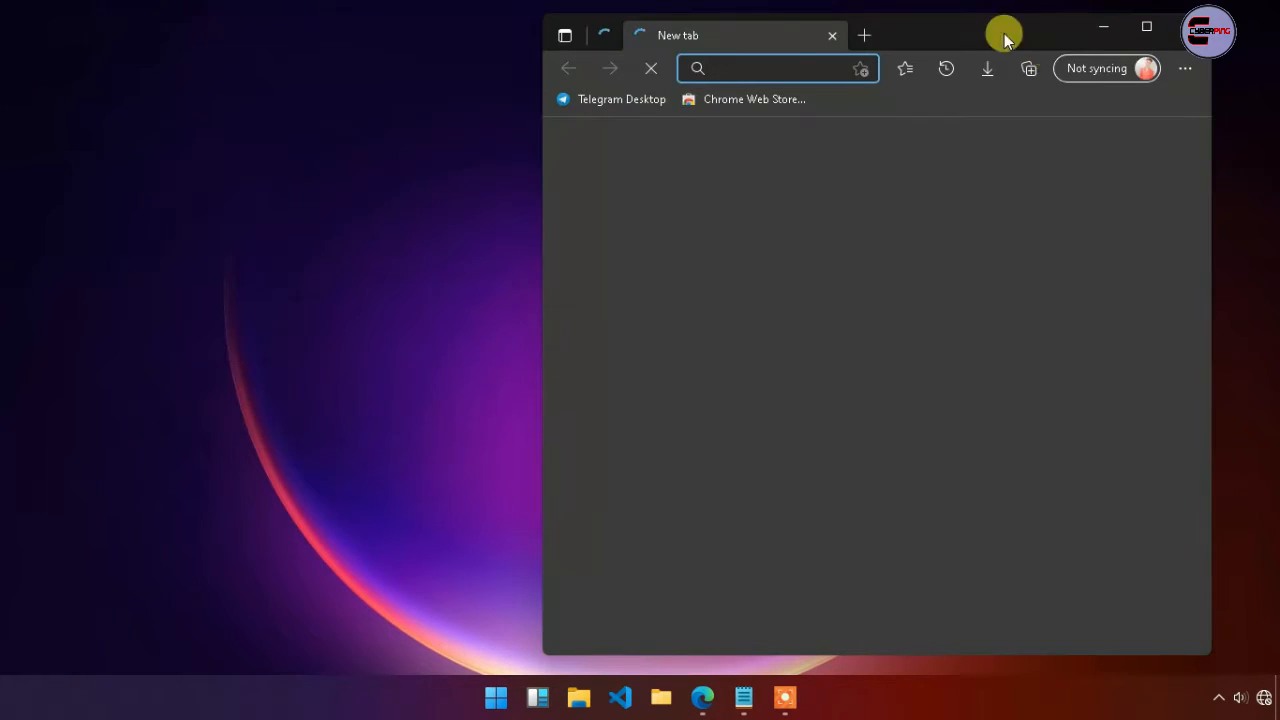
double_click(1003, 36)
click(389, 204)
text(ruf)
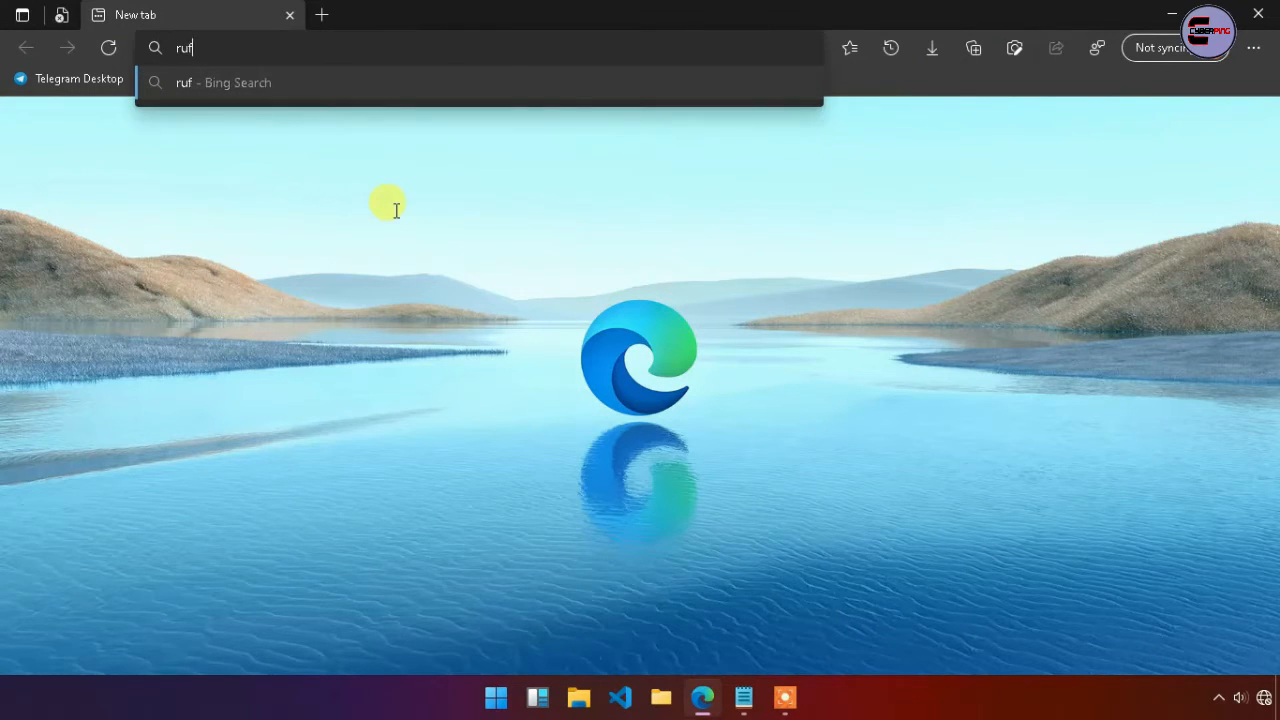
text(us download)
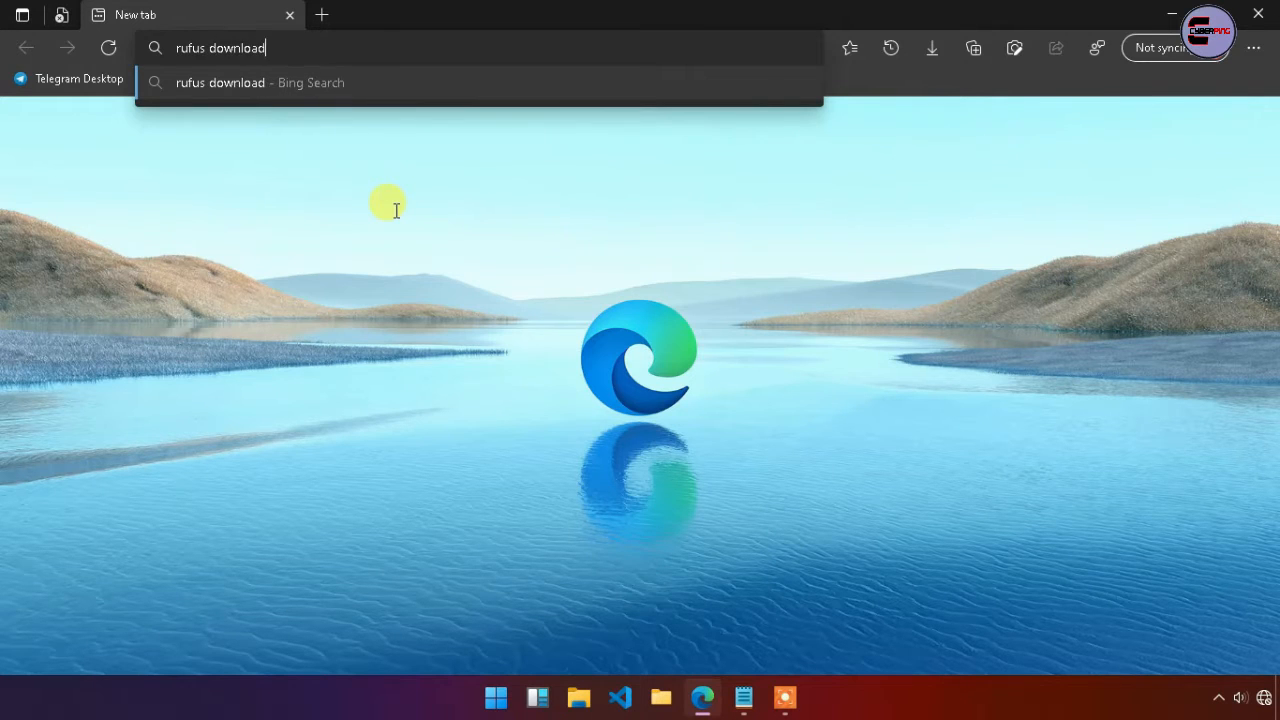
key(Return)
Turn on Wi-Fi and connect to the secured network "Tell Her, My Hotspot Loves Her".
click(1264, 698)
click(958, 630)
click(1045, 138)
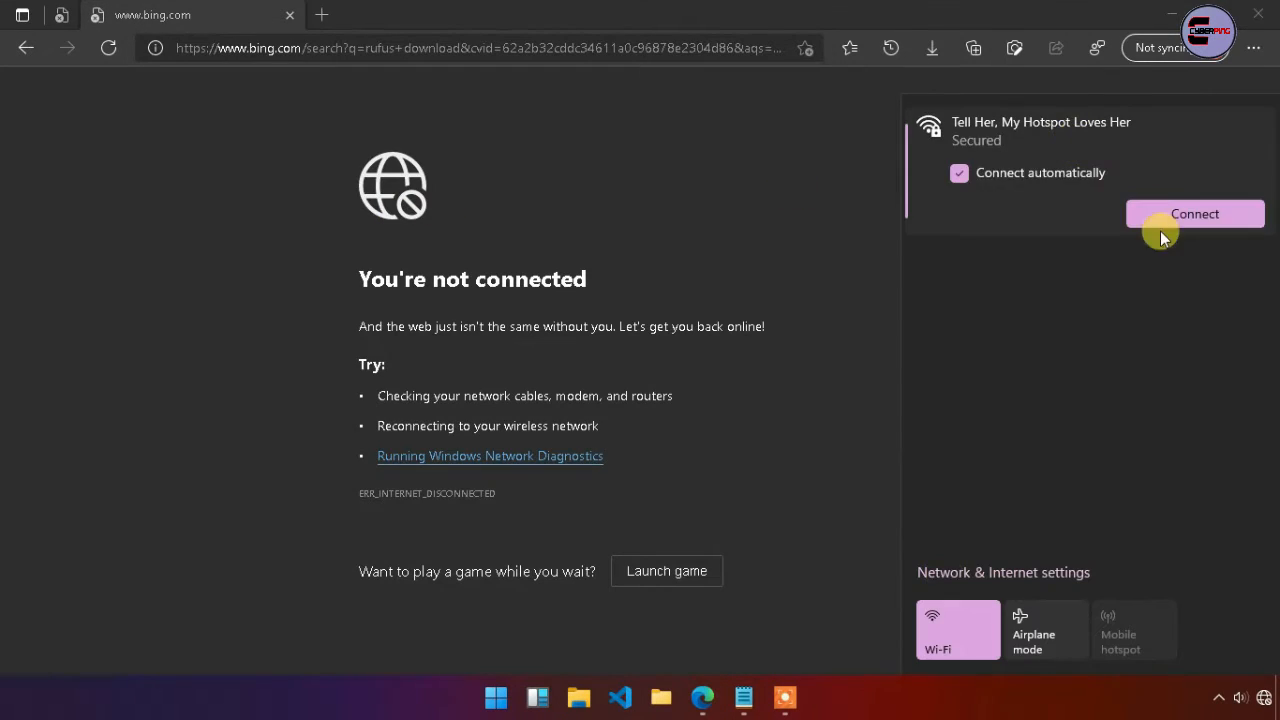
click(1170, 218)
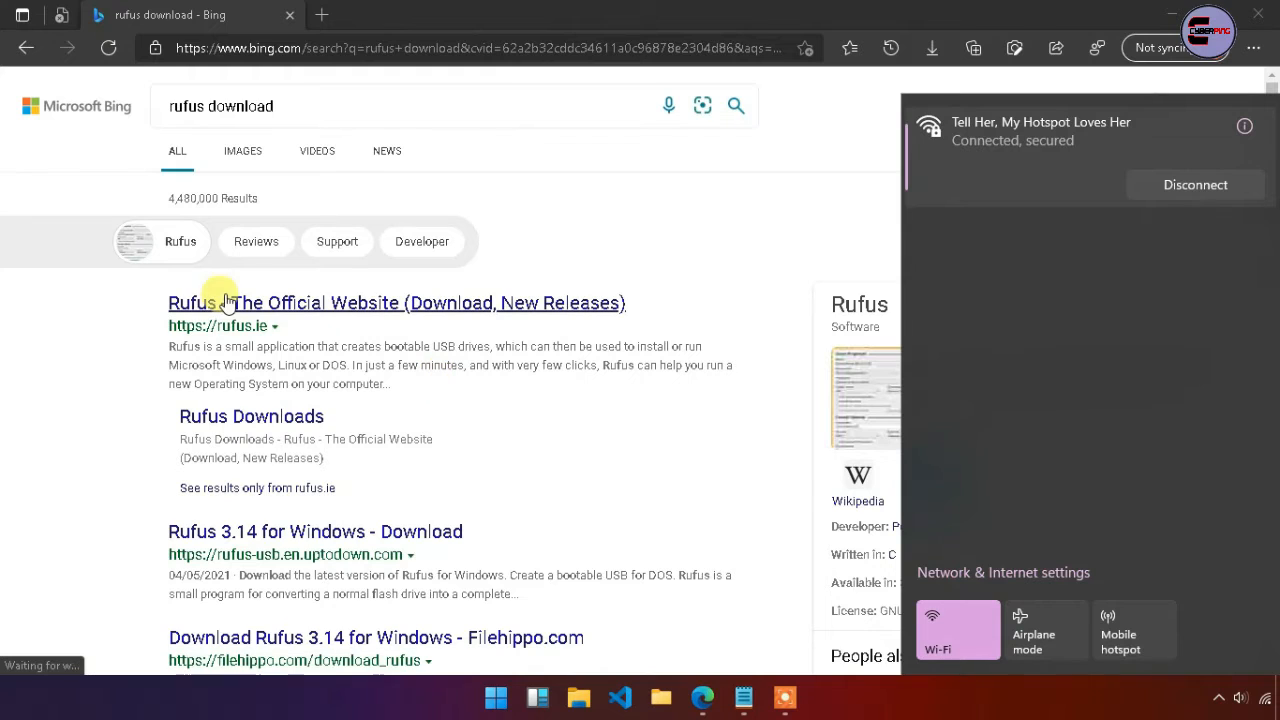
Open the official Rufus website from the search results and go down the page to its downloads.
click(205, 315)
click(205, 315)
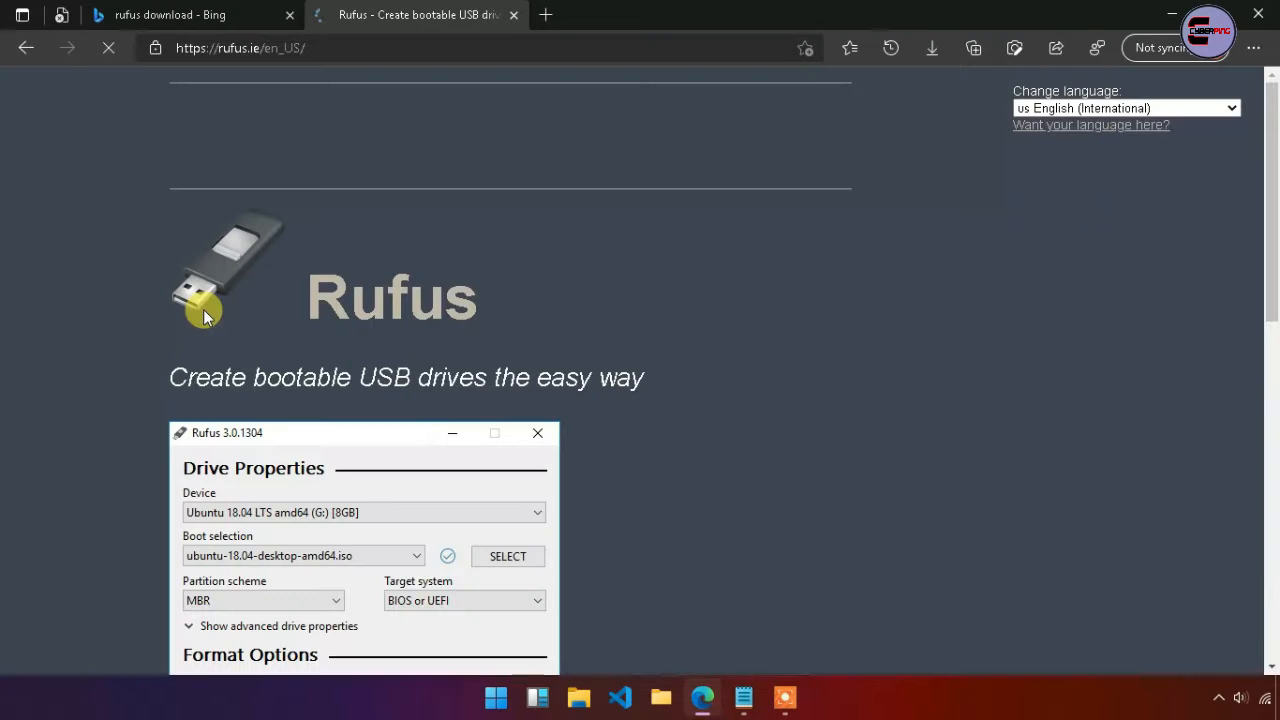
scroll(203, 315, down, 3)
scroll(203, 315, down, 10)
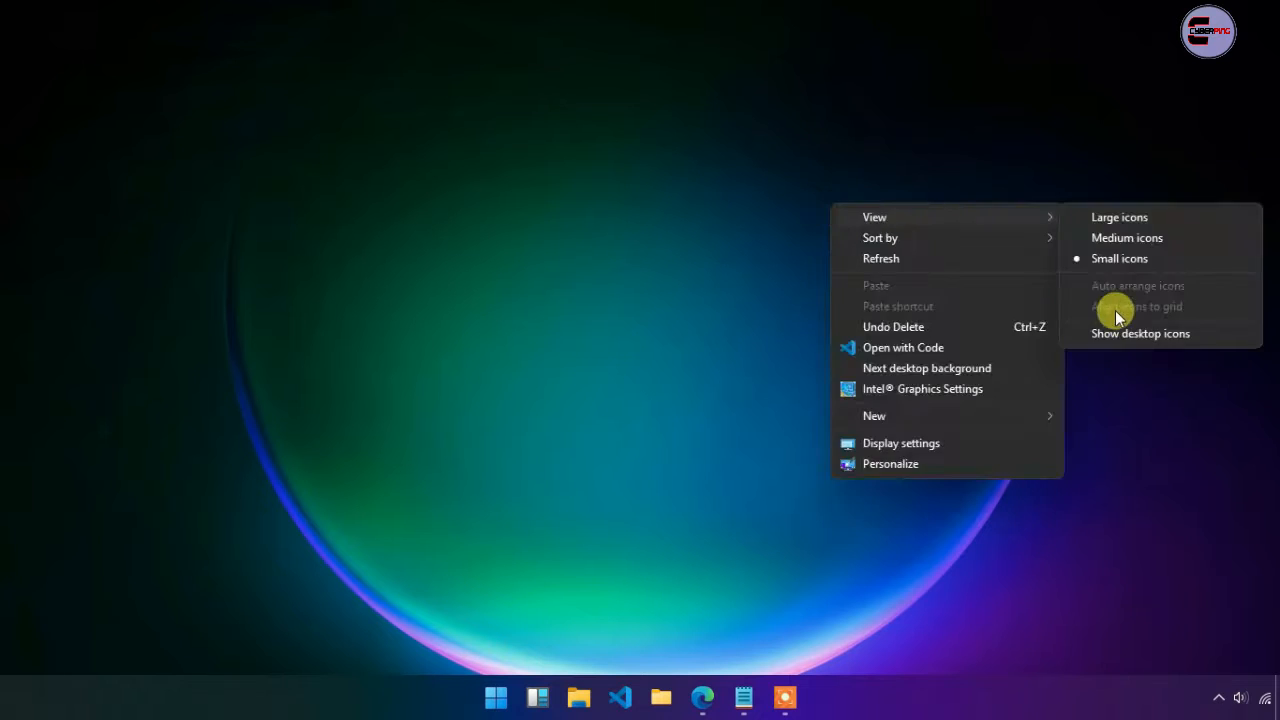
Show the desktop icons and run rufus-3.exe as administrator, allowing it to start.
click(1114, 331)
right_click(33, 247)
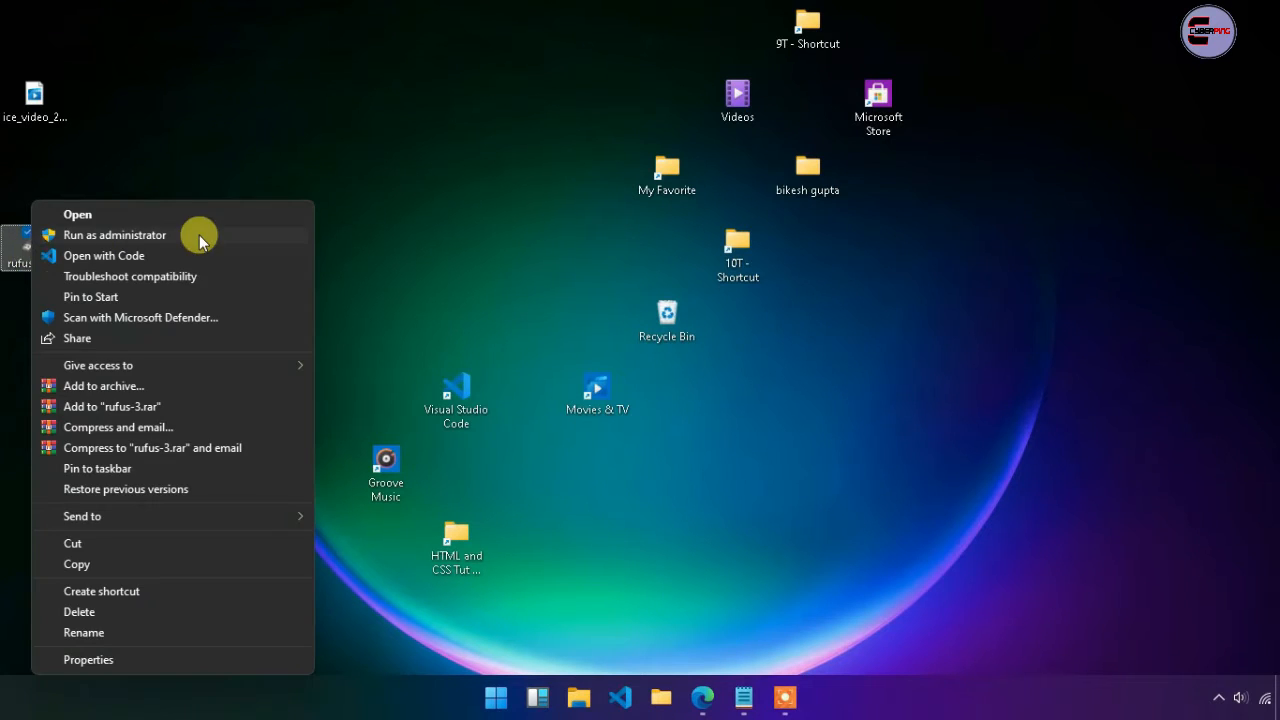
click(121, 236)
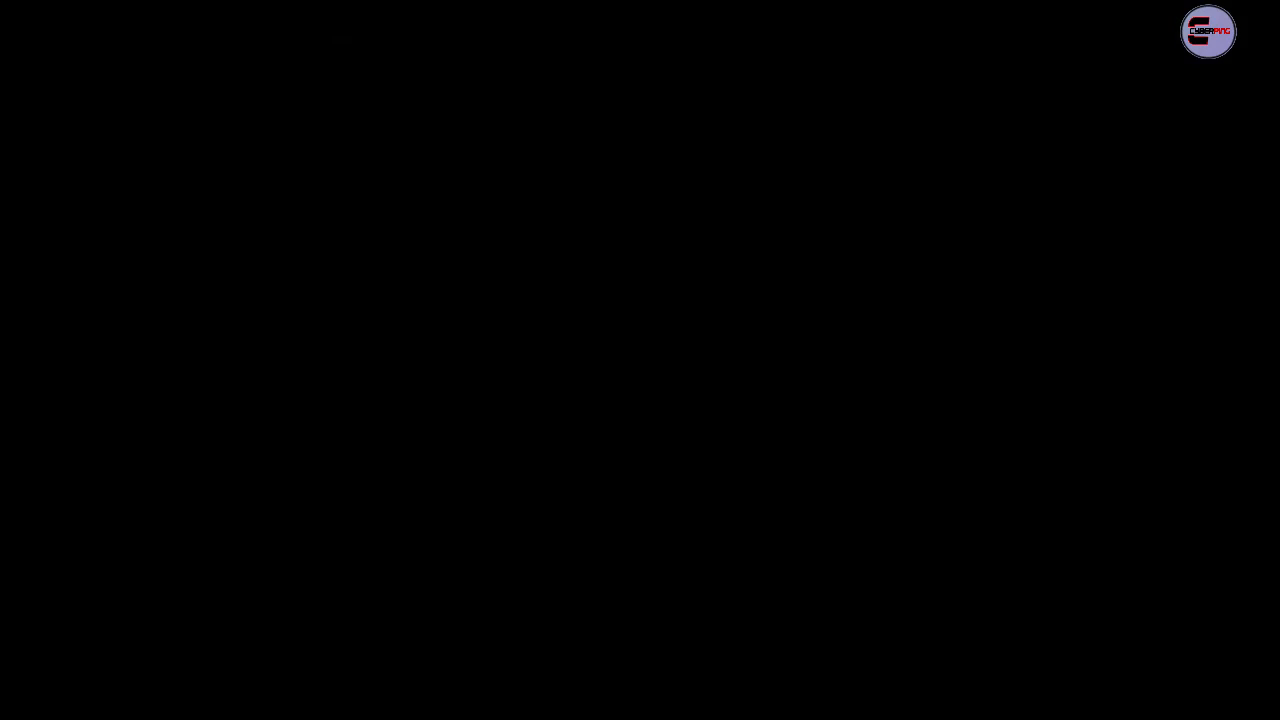
click(486, 478)
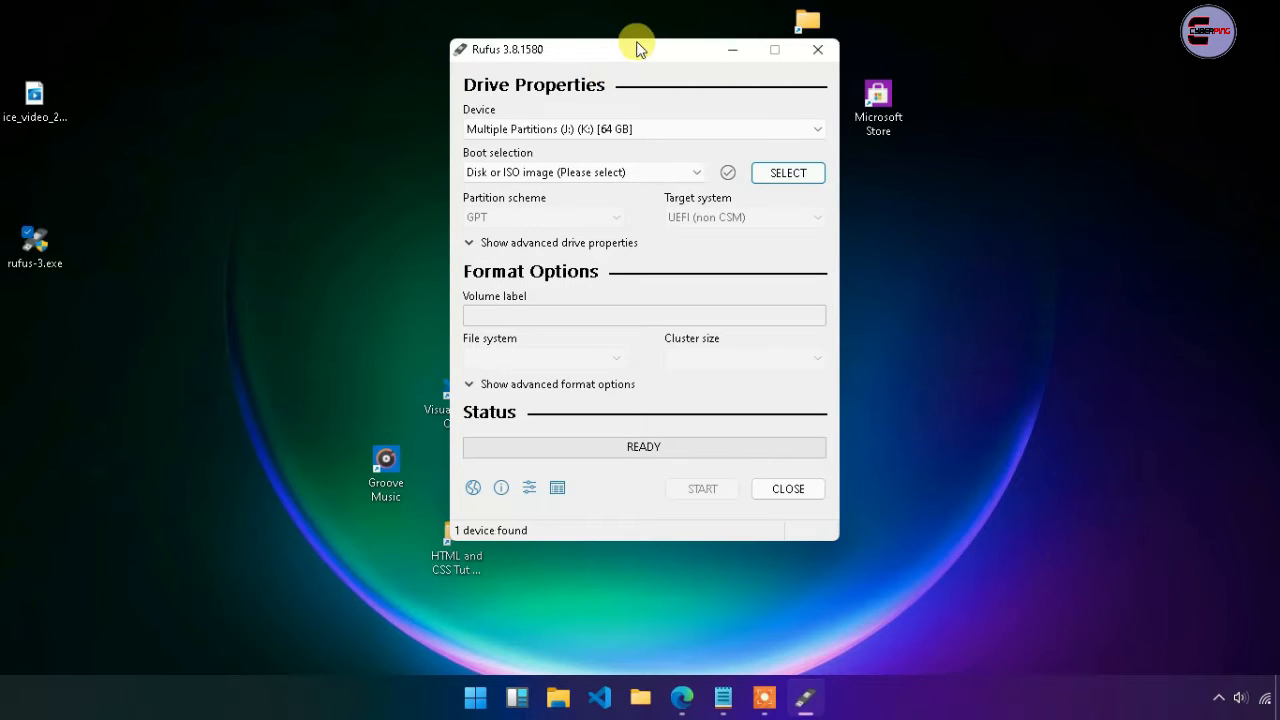
Choose the 64 GB USB drive (J:) (K:) as the device and load WIN10.iso from the Windows 10 folder as boot image.
drag(623, 51, 899, 52)
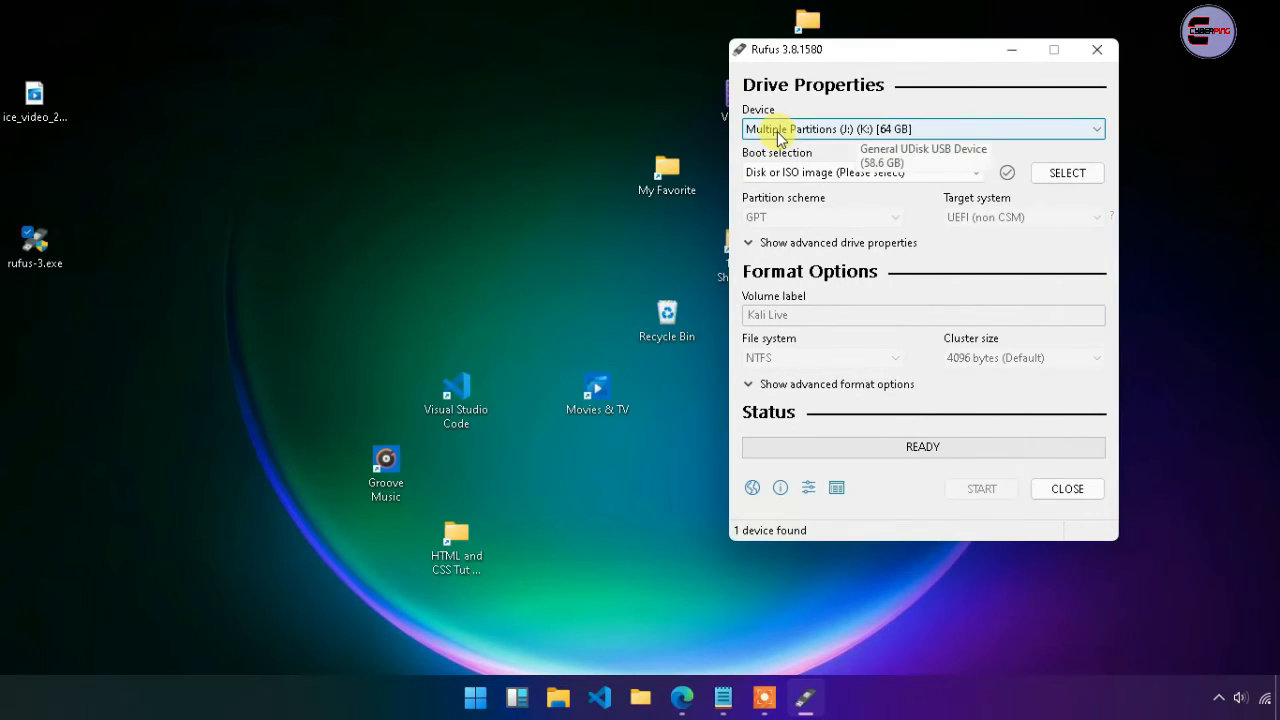
click(779, 133)
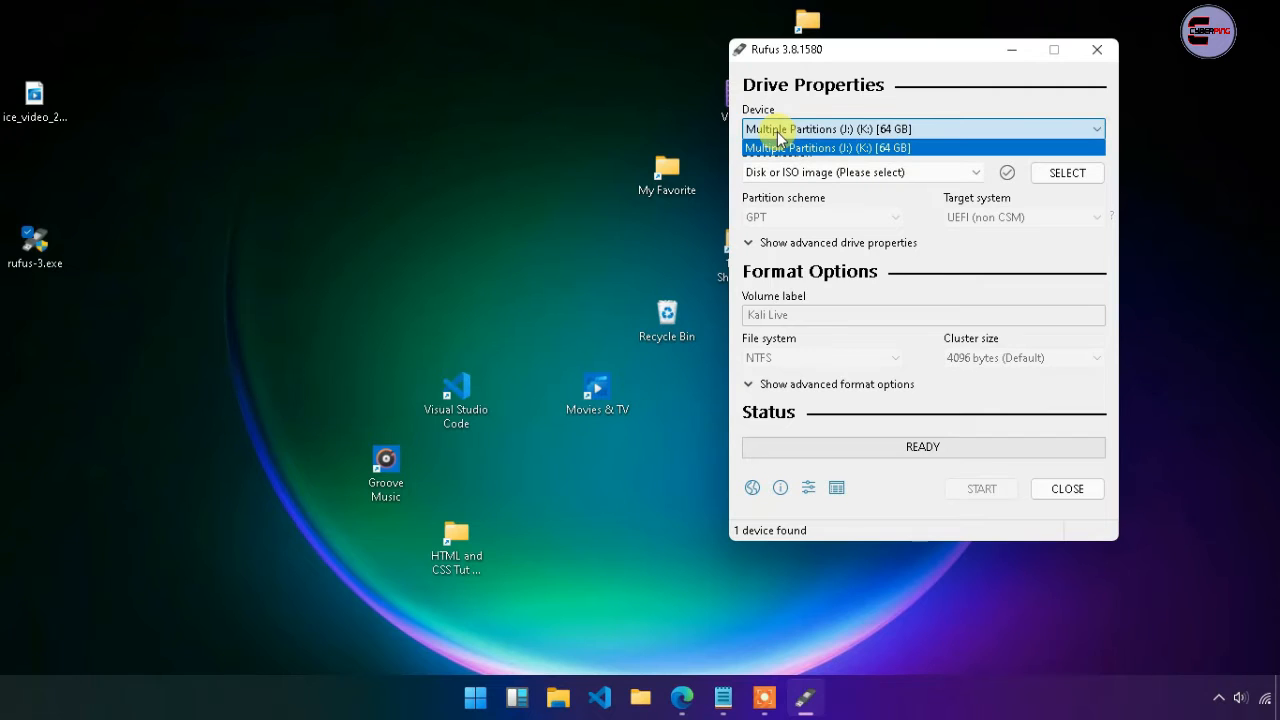
click(894, 148)
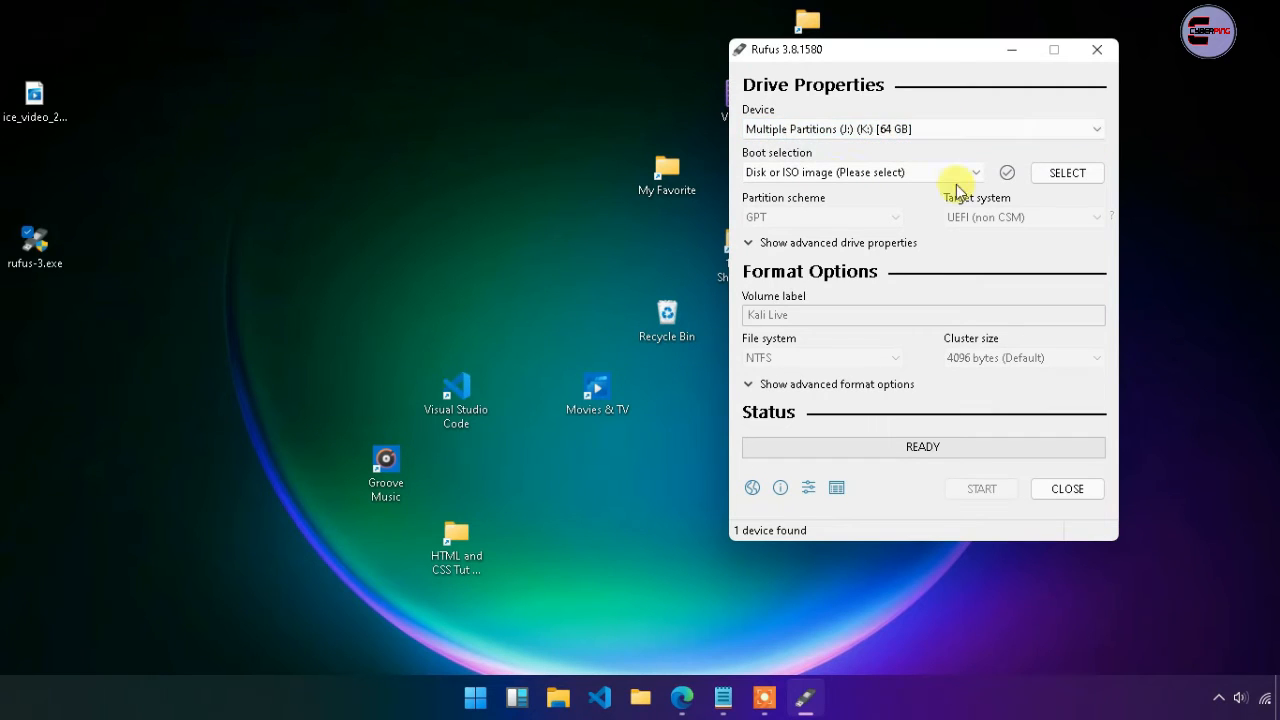
click(1048, 177)
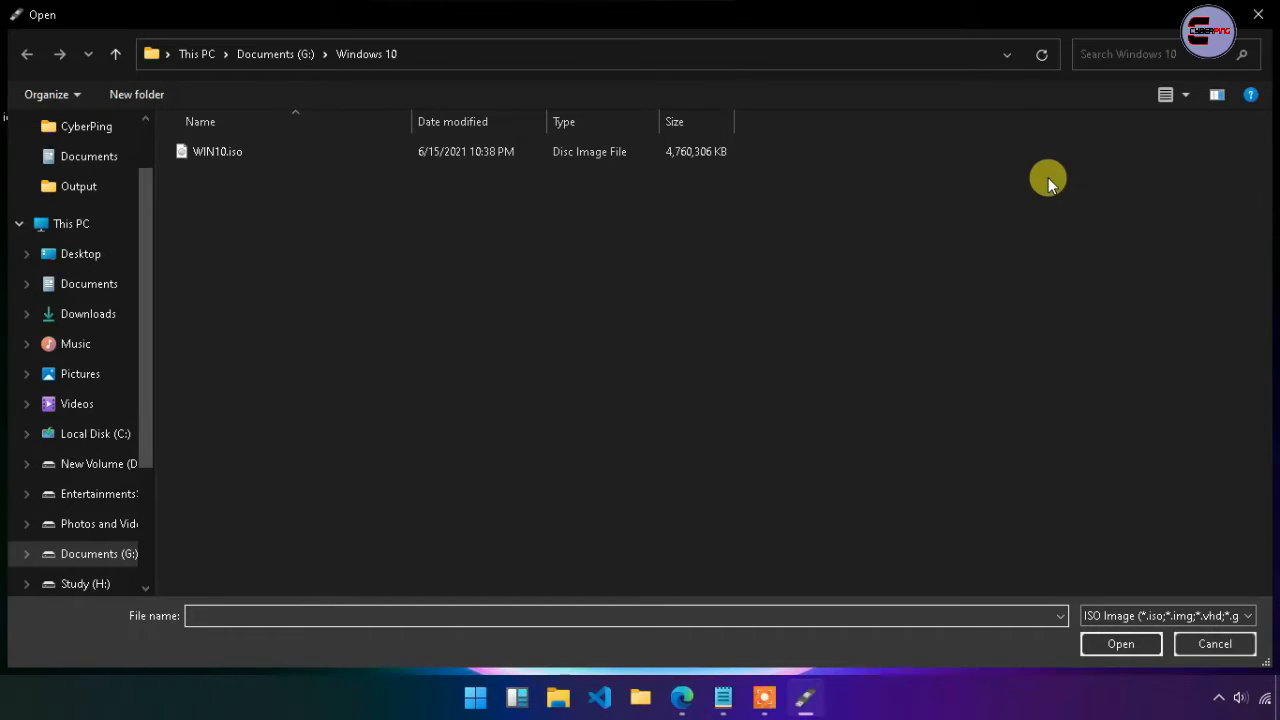
click(228, 153)
double_click(228, 153)
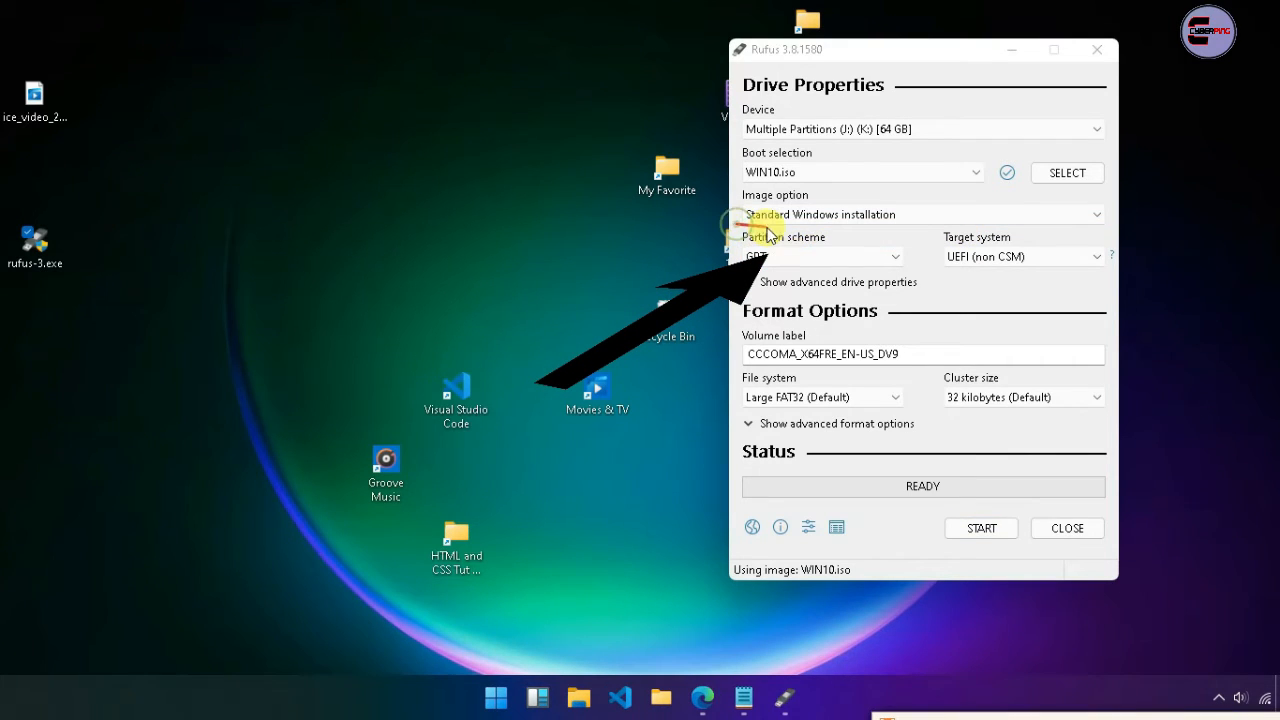
drag(738, 225, 915, 226)
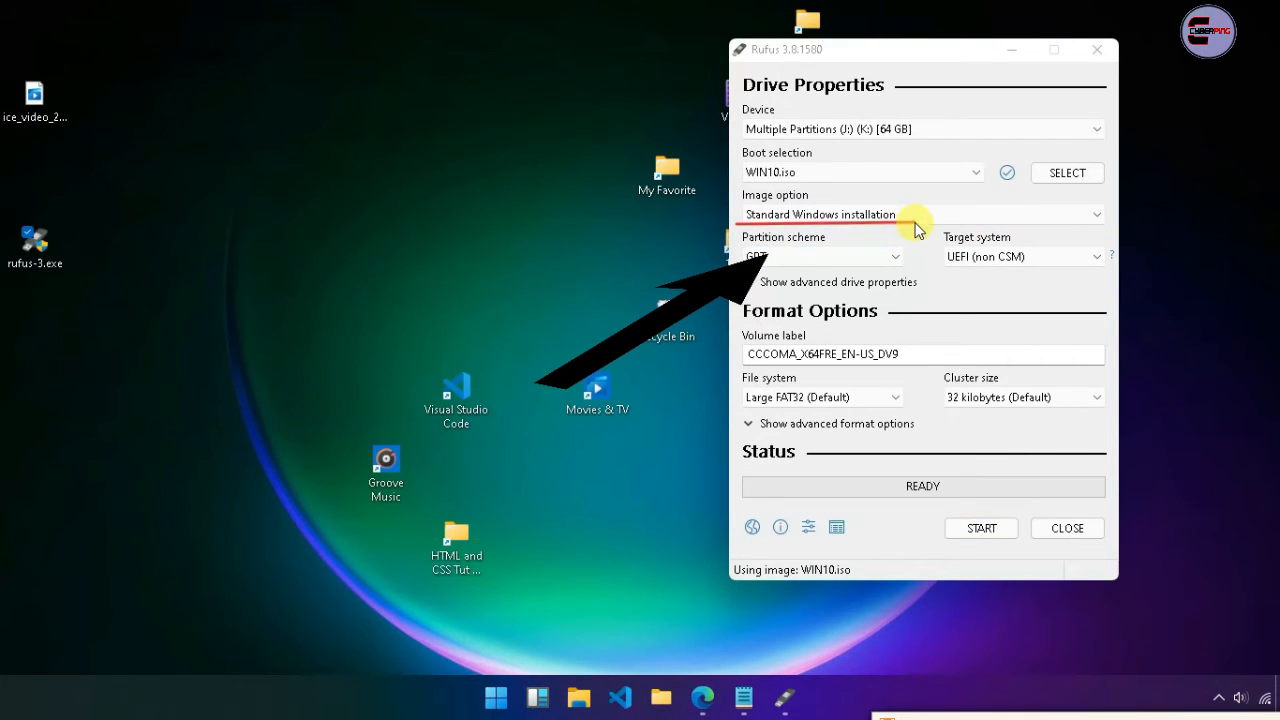
mouse_move(738, 237)
mouse_down()
mouse_move(740, 268)
mouse_move(915, 264)
mouse_up()
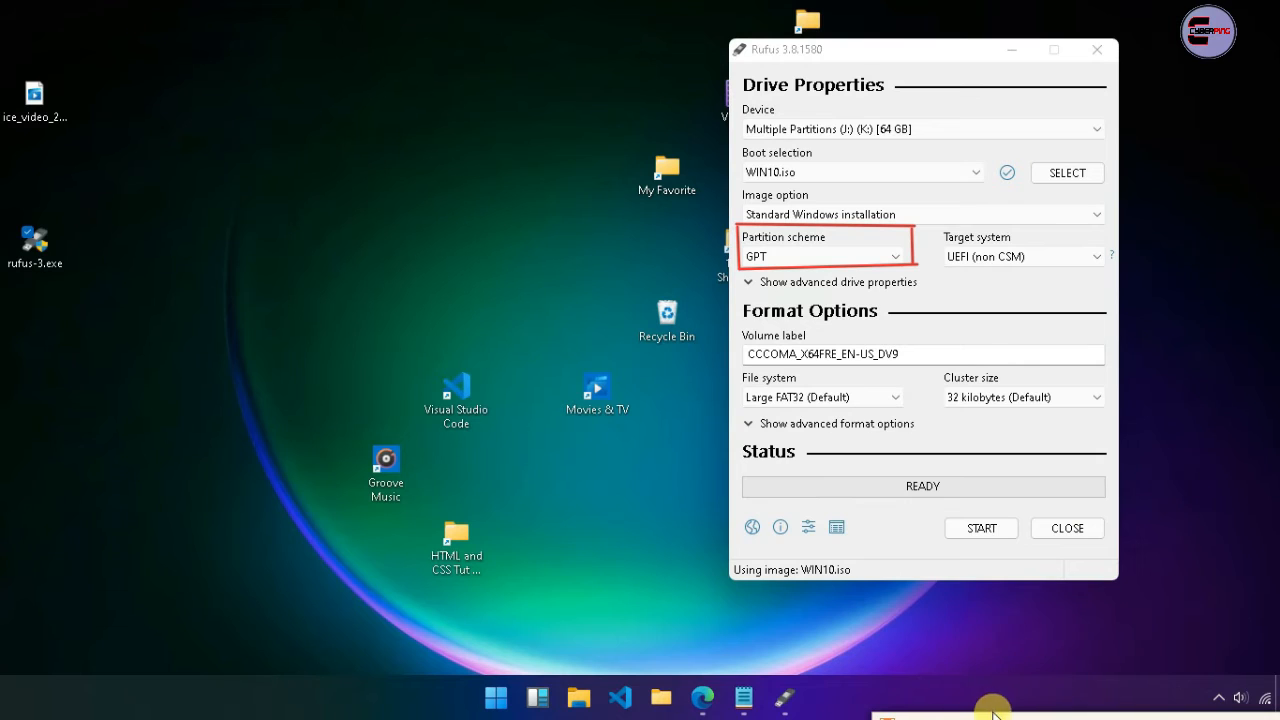
mouse_move(1040, 660)
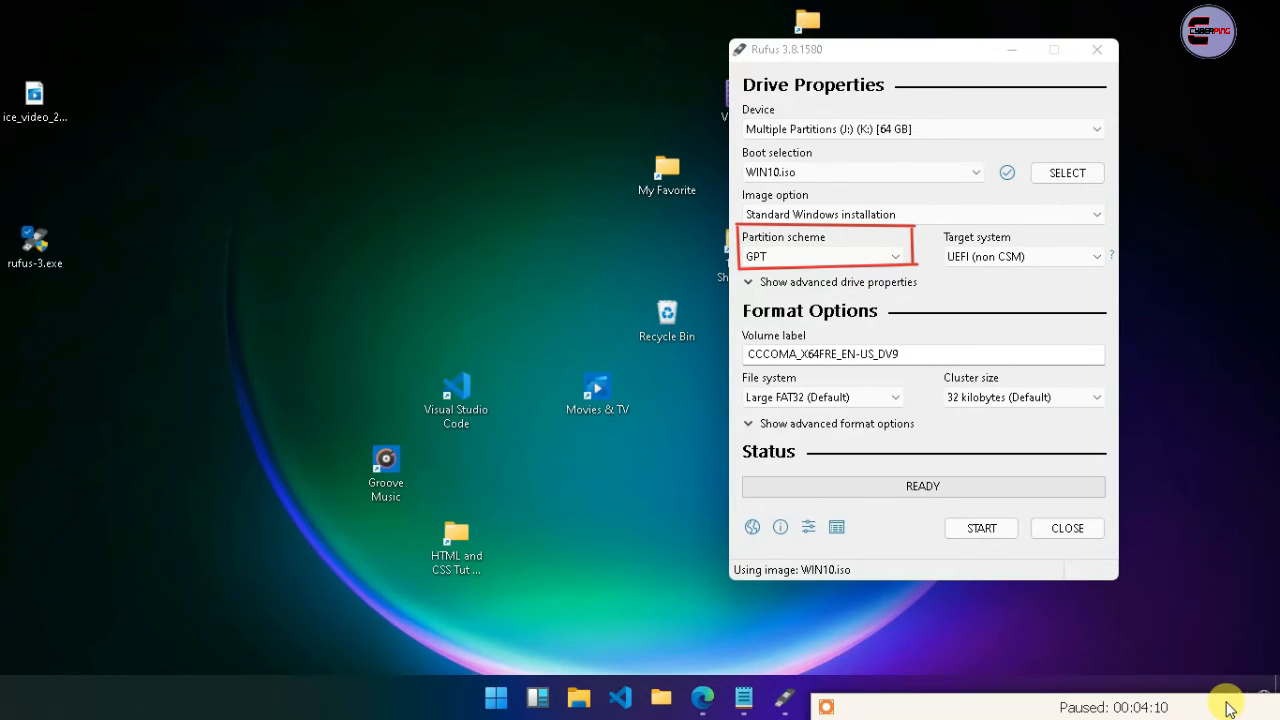
click(1229, 706)
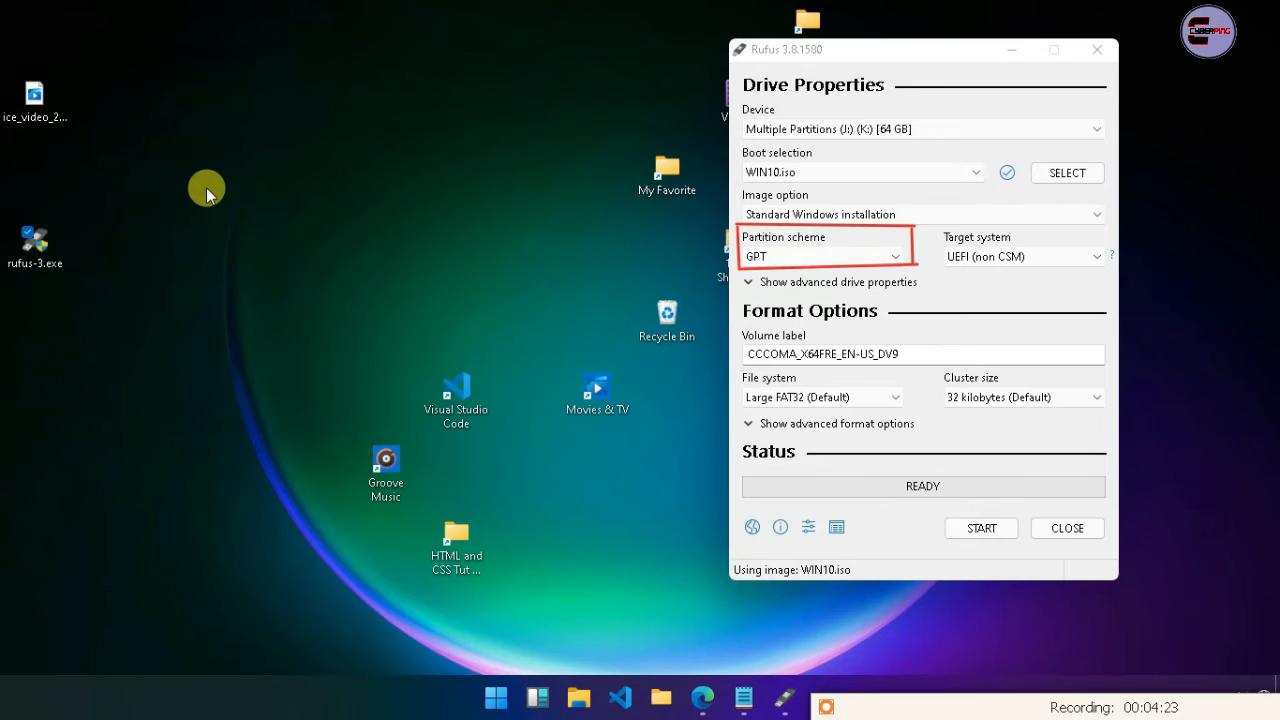
key(super)
key(super)
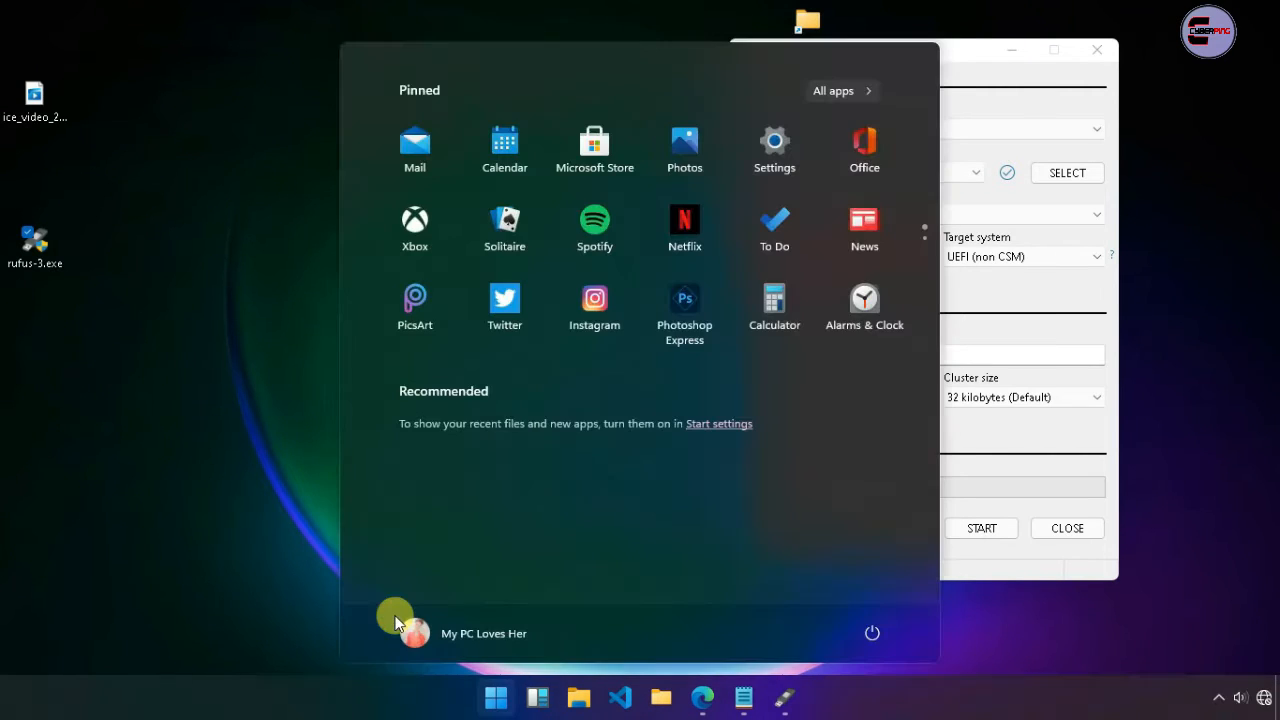
key(super)
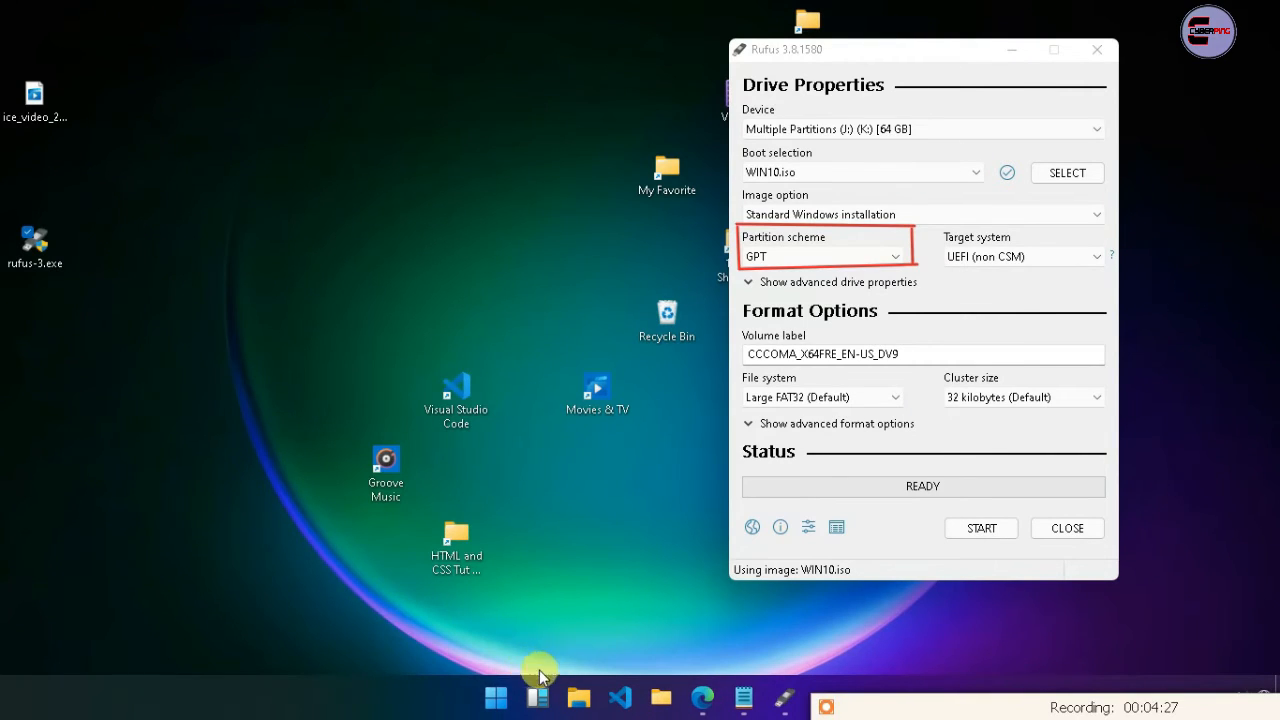
Open Disk Management and check the partition style of Disk 0 in its volume properties.
key(super+x)
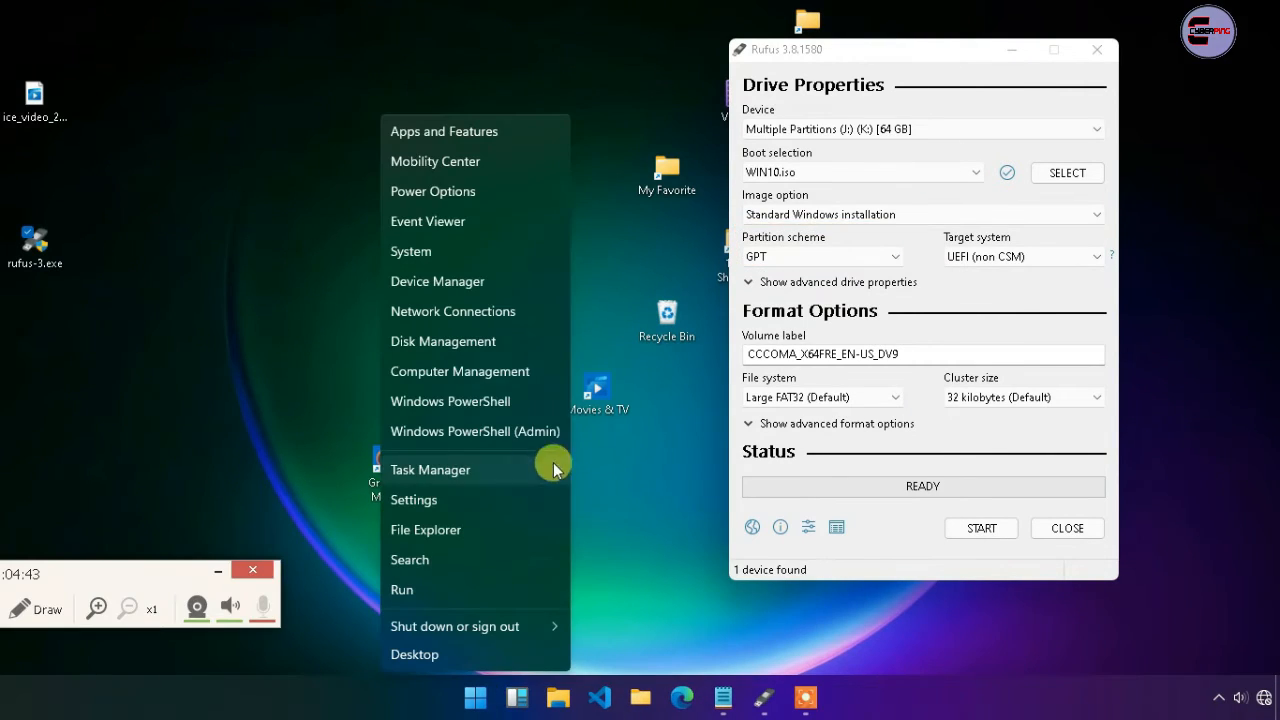
click(474, 343)
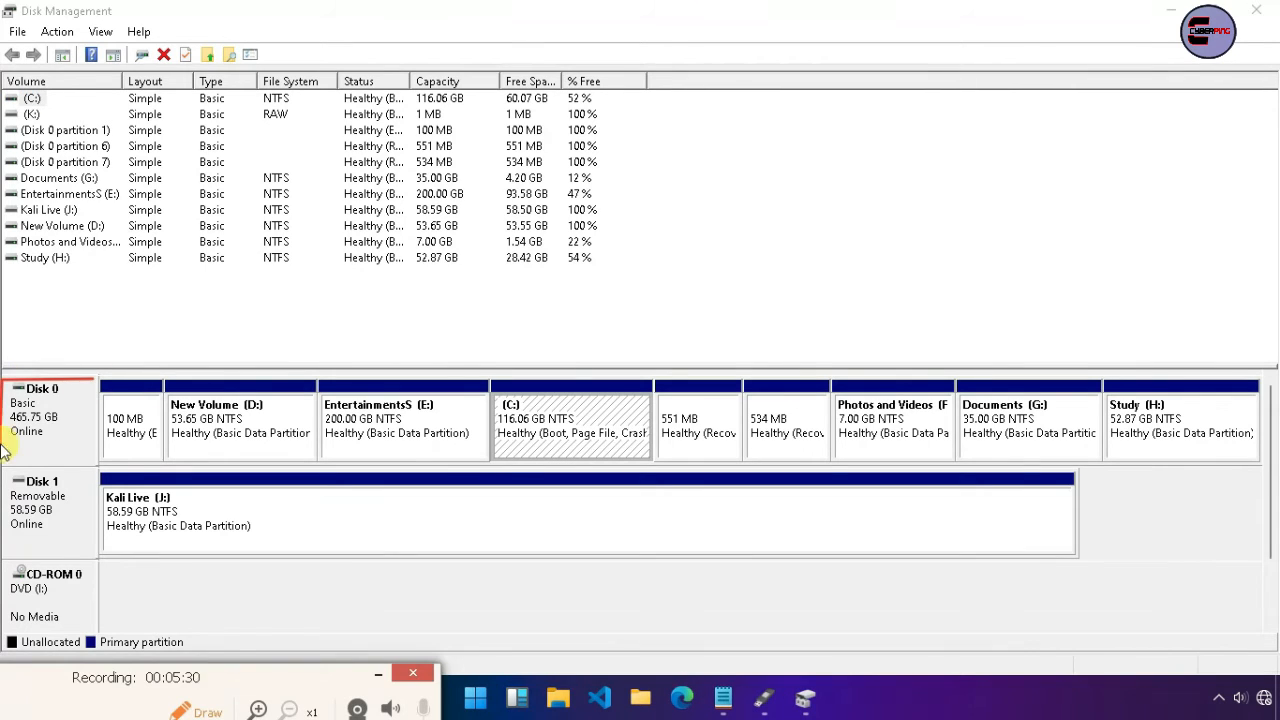
right_click(62, 402)
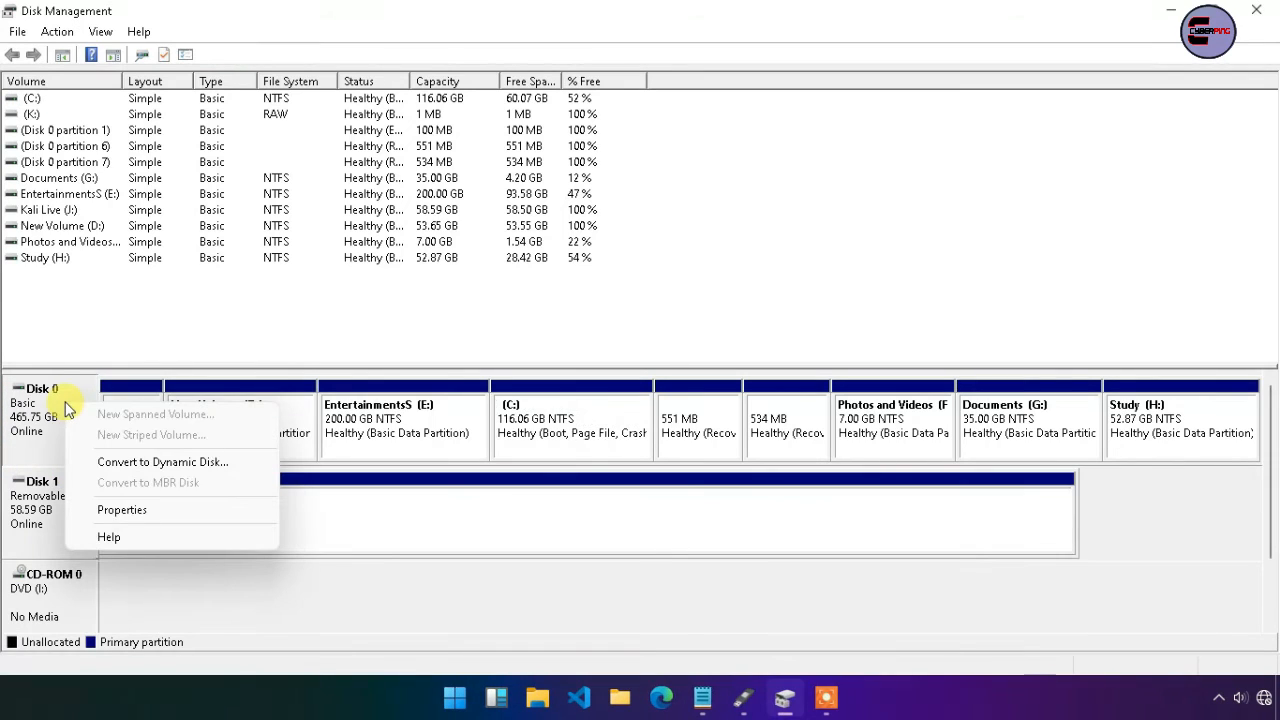
click(125, 515)
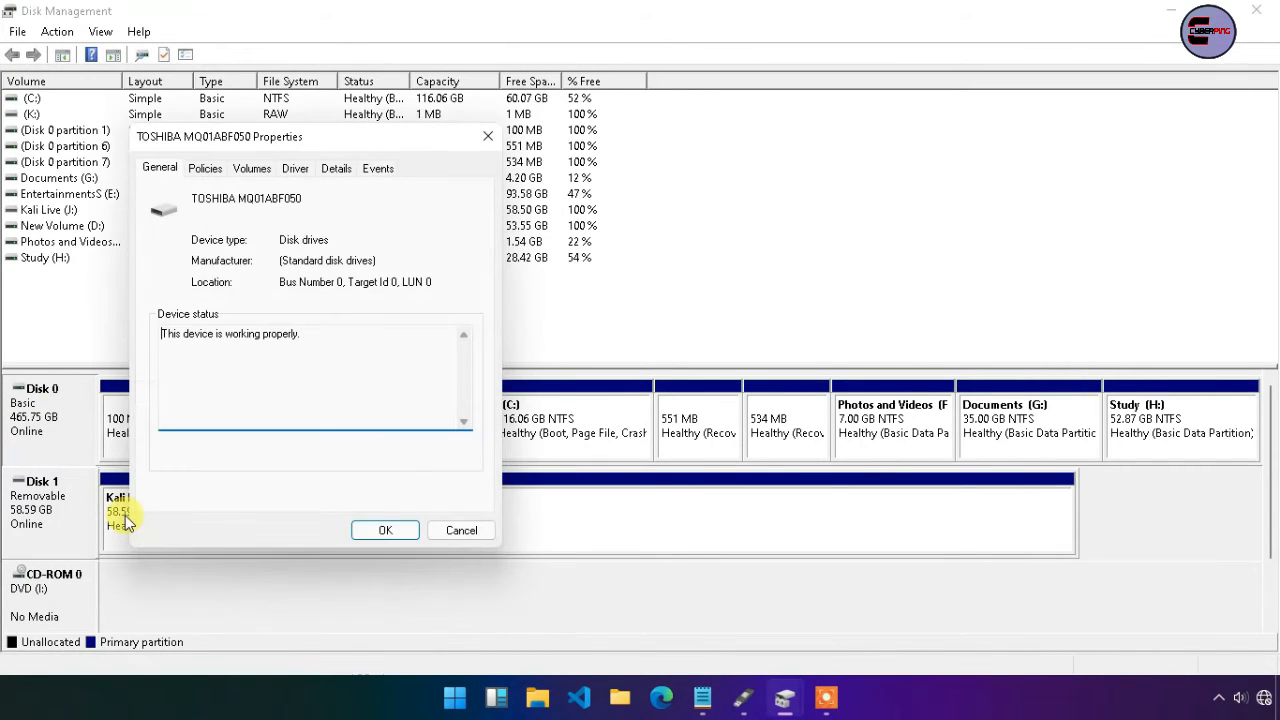
click(252, 170)
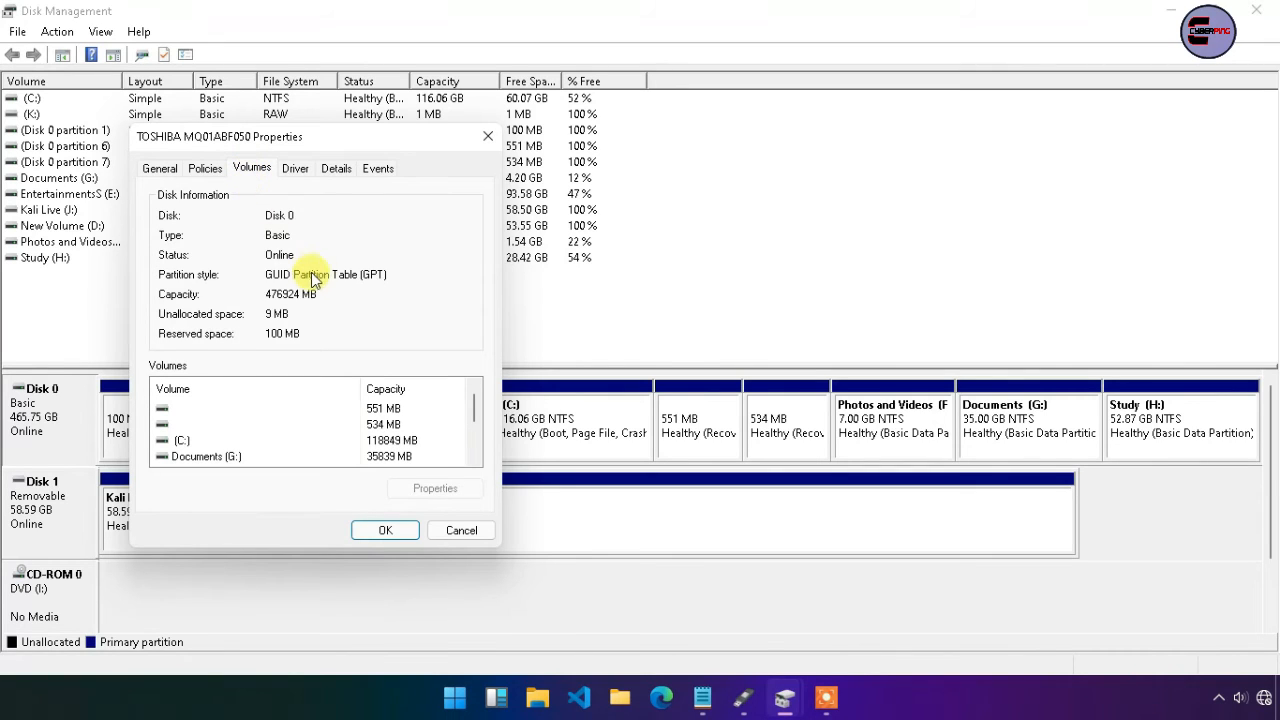
mouse_move(155, 284)
mouse_down()
mouse_move(385, 284)
mouse_move(357, 290)
mouse_up()
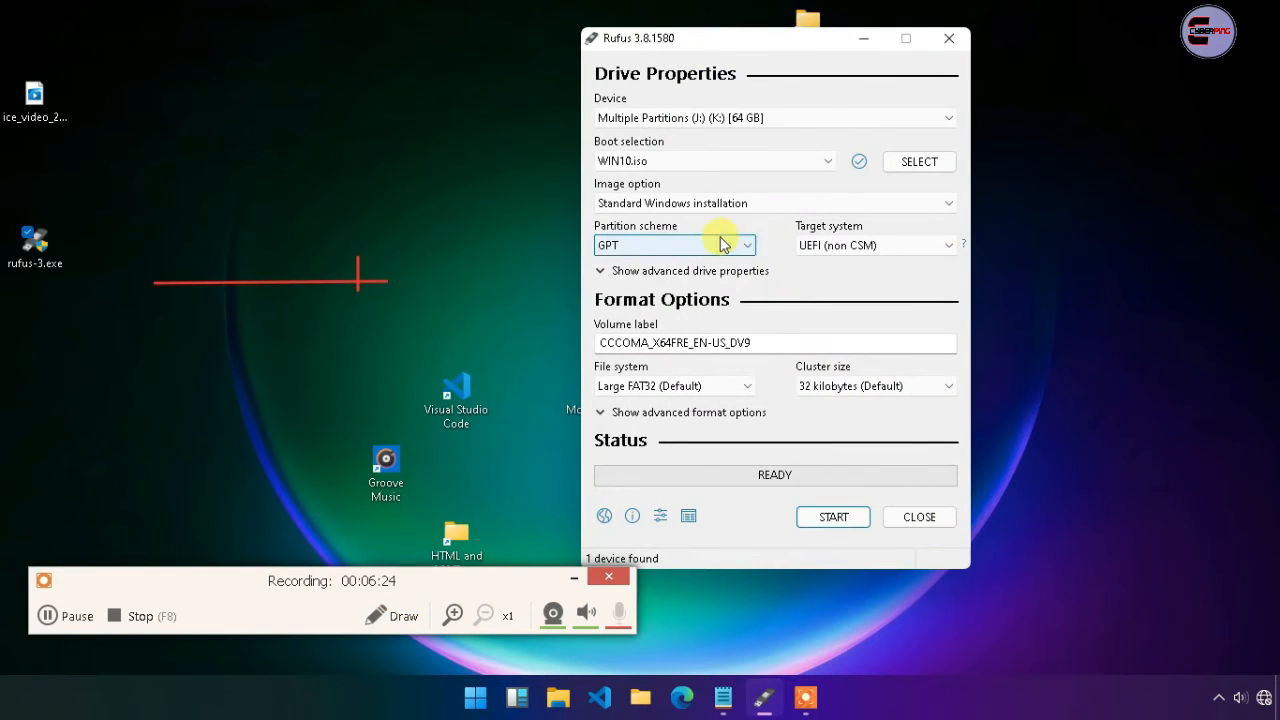
Keep GPT as the partition scheme, start writing WIN10.iso to the USB drive and accept erasing all its data.
click(640, 246)
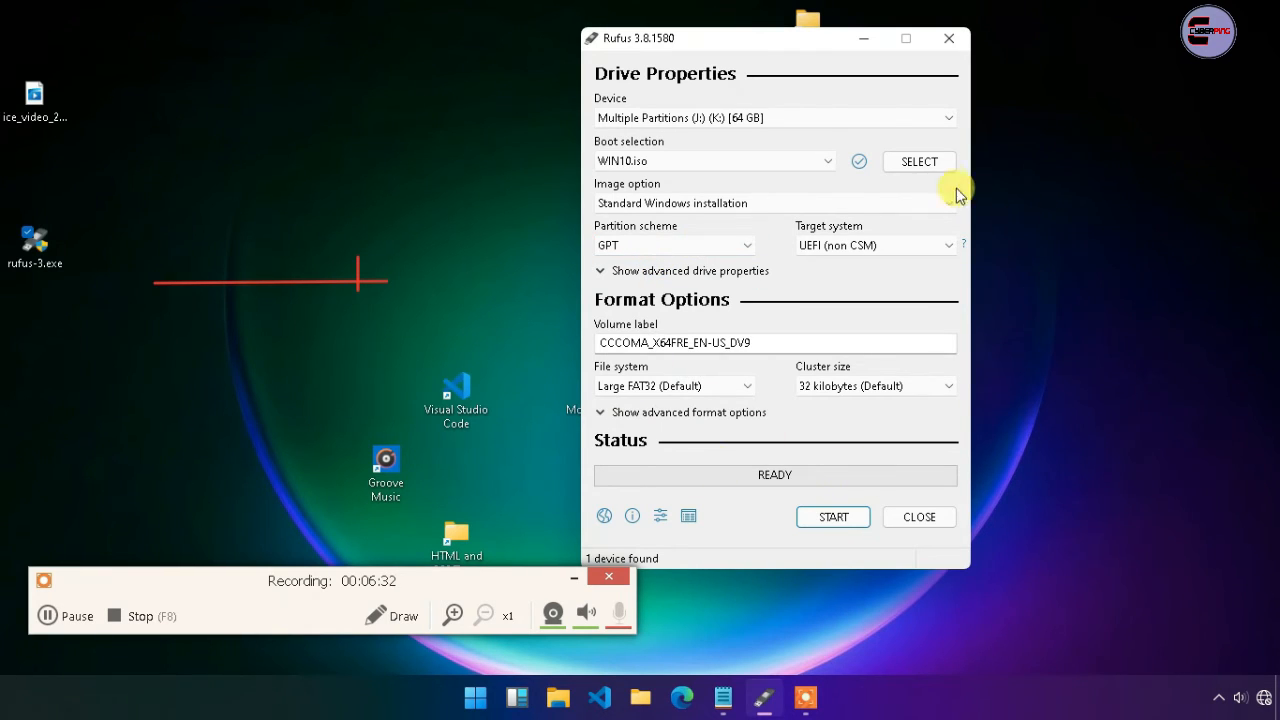
click(810, 518)
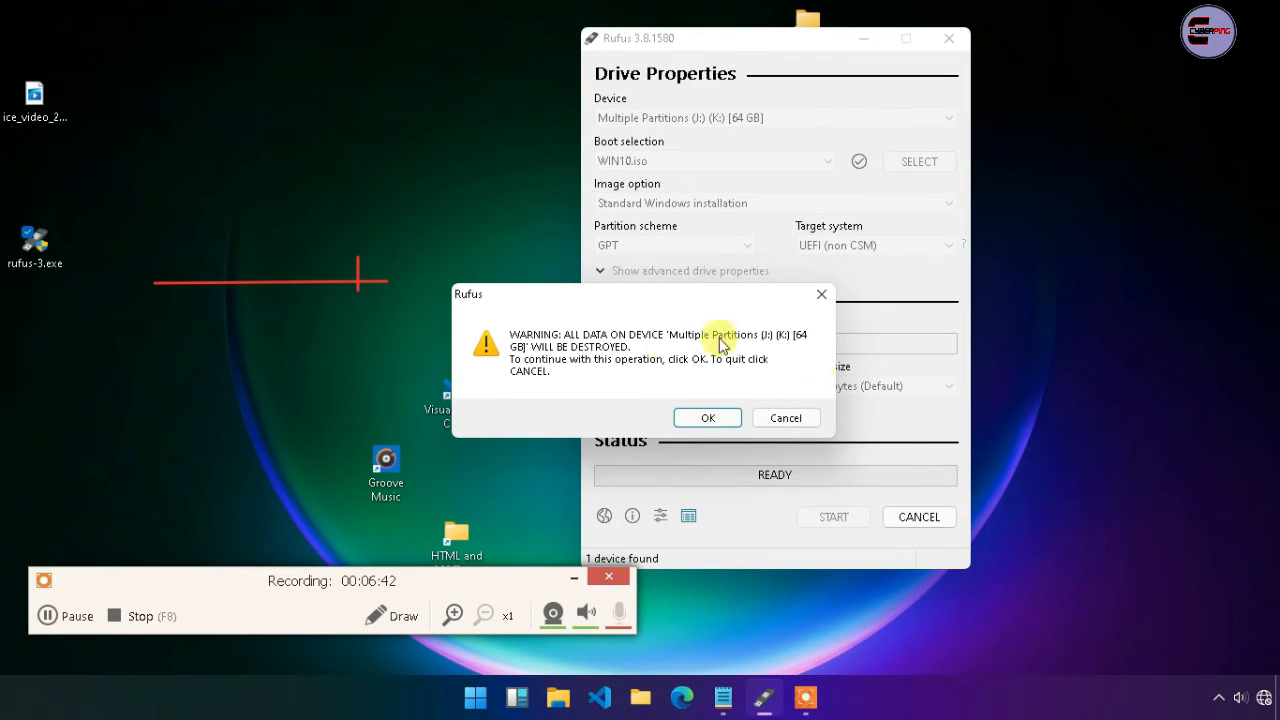
click(692, 424)
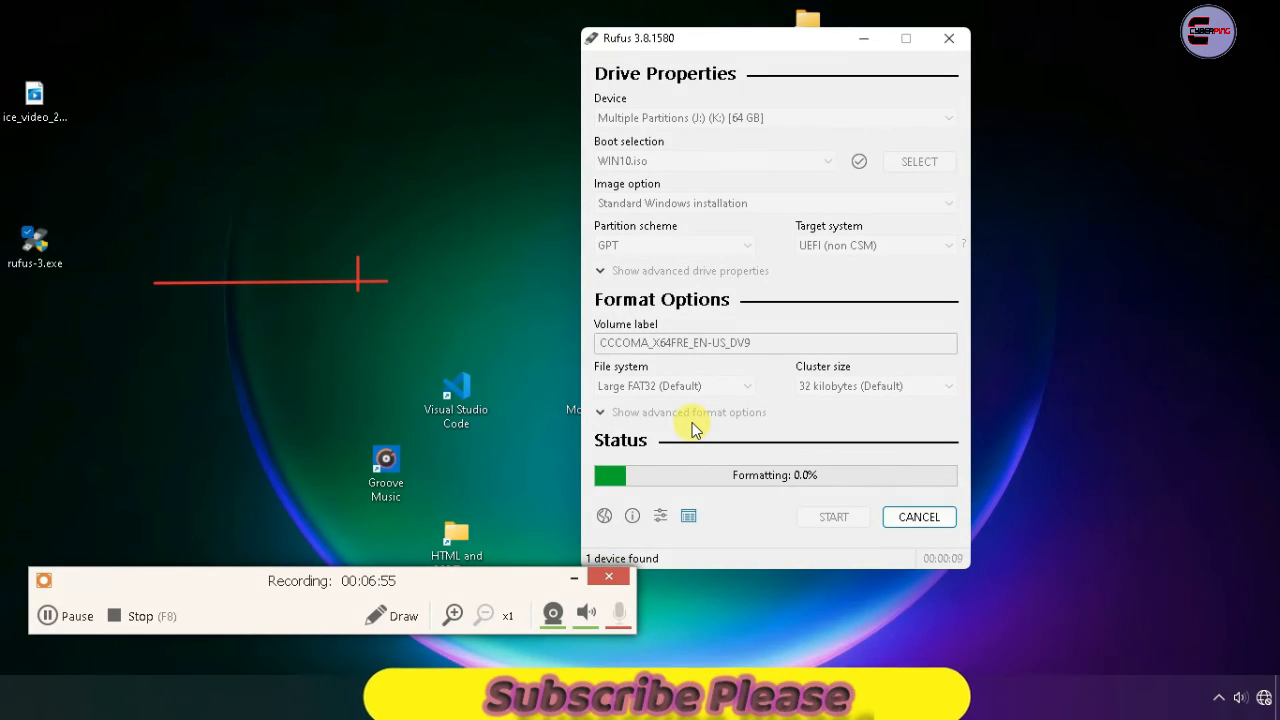
click(223, 589)
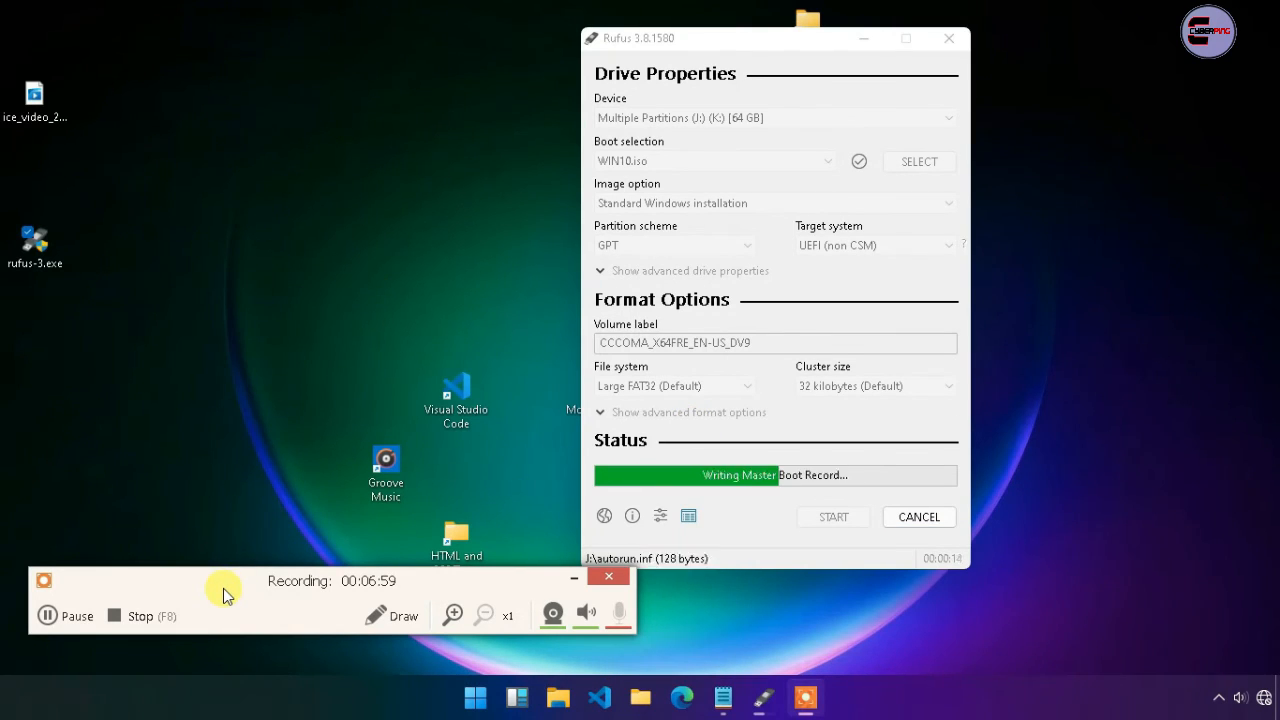
right_click(266, 222)
click(375, 271)
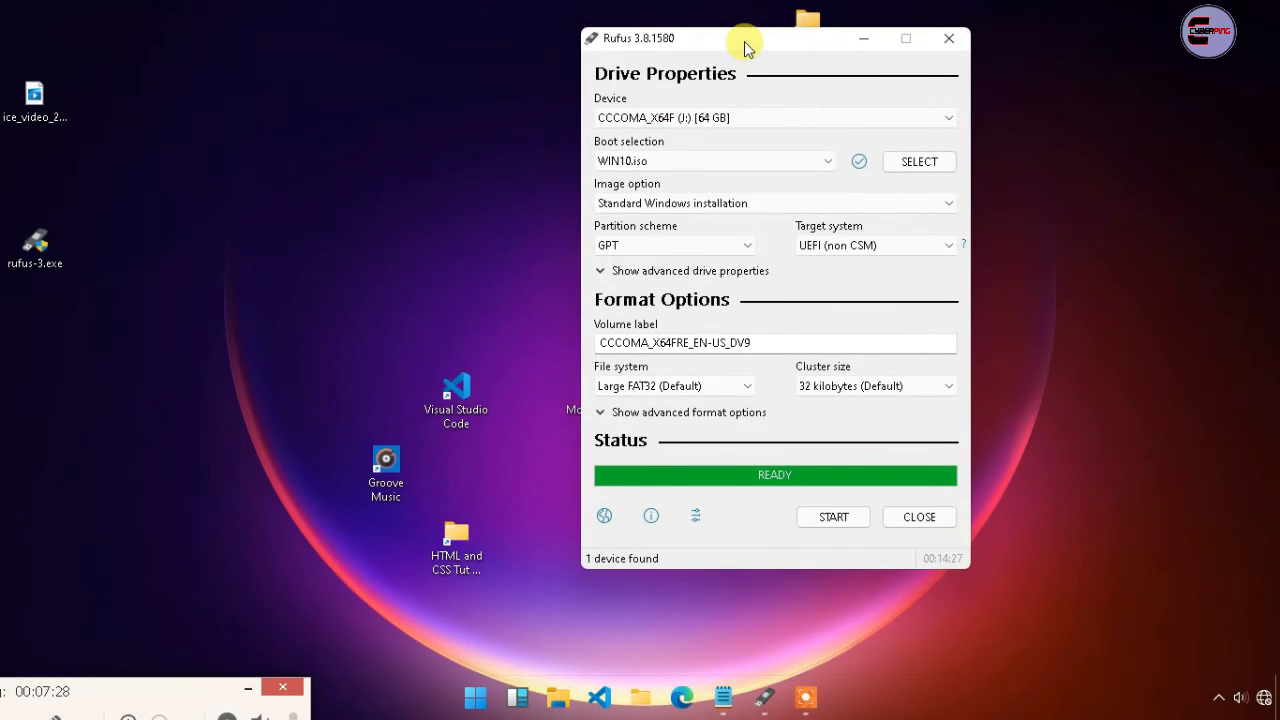
Close Rufus and check the CCCOMA_X64F (J:) USB drive under This PC in File Explorer.
drag(745, 47, 651, 72)
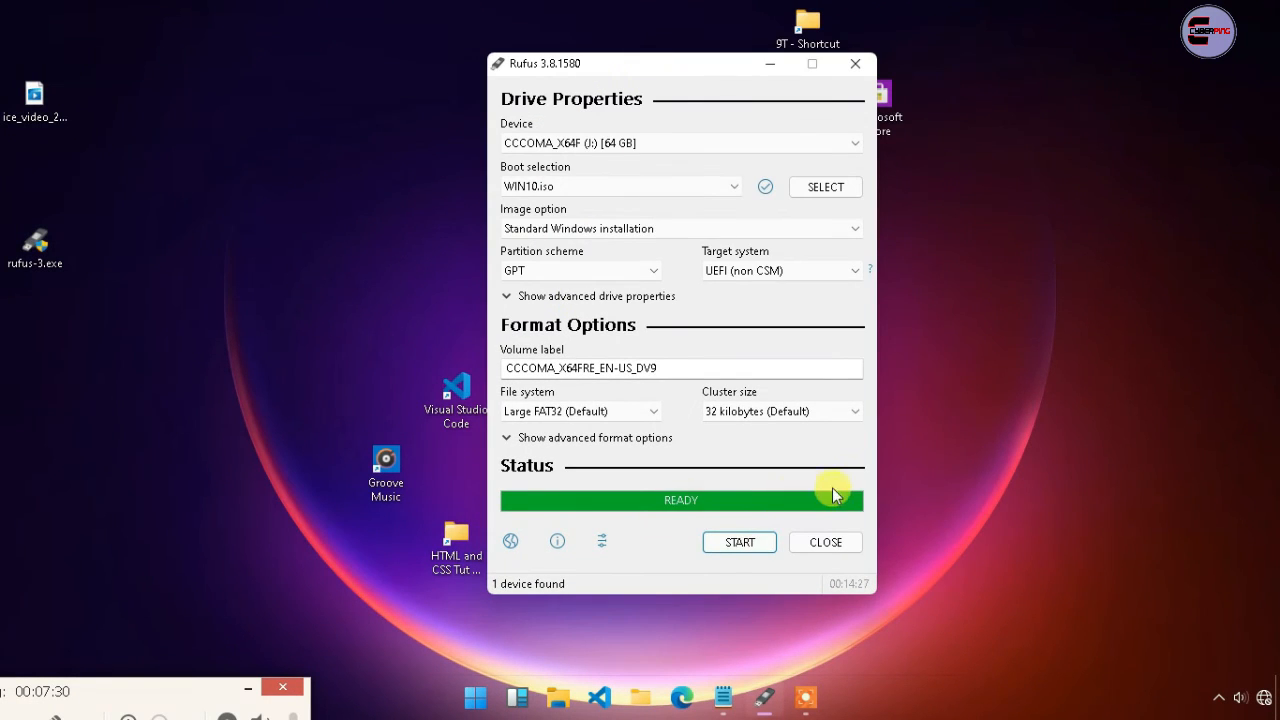
click(830, 541)
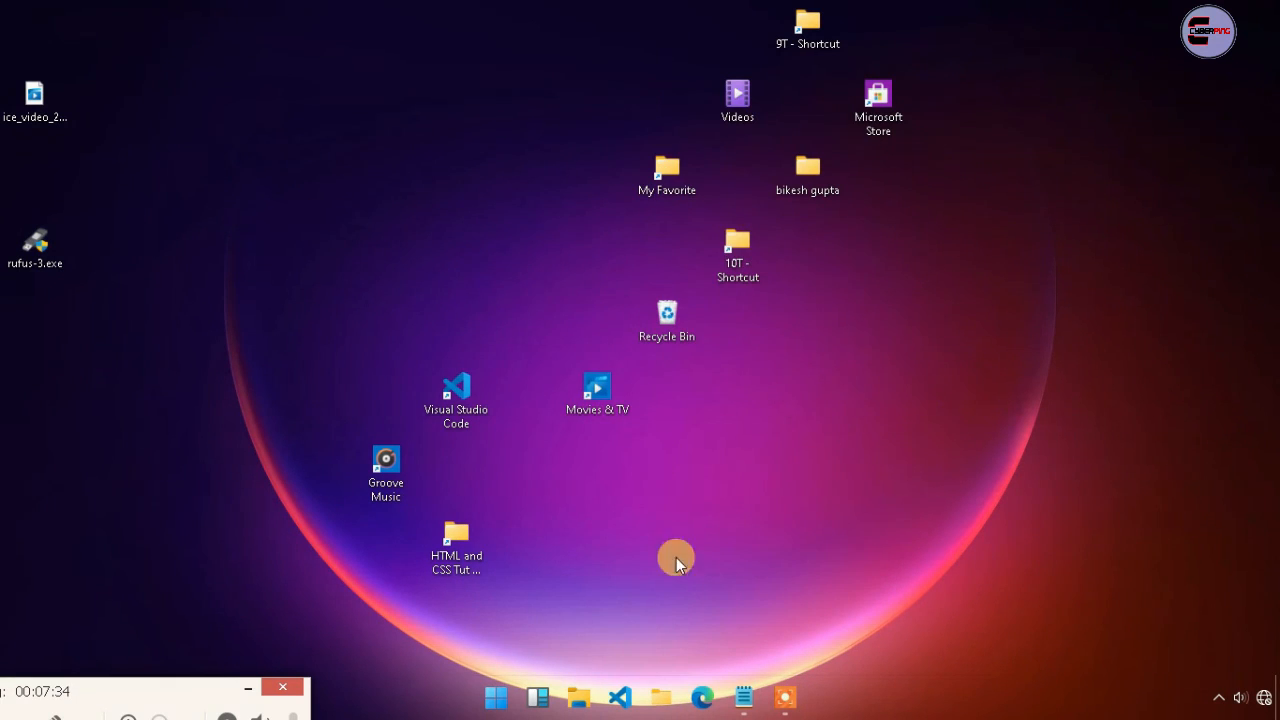
click(578, 699)
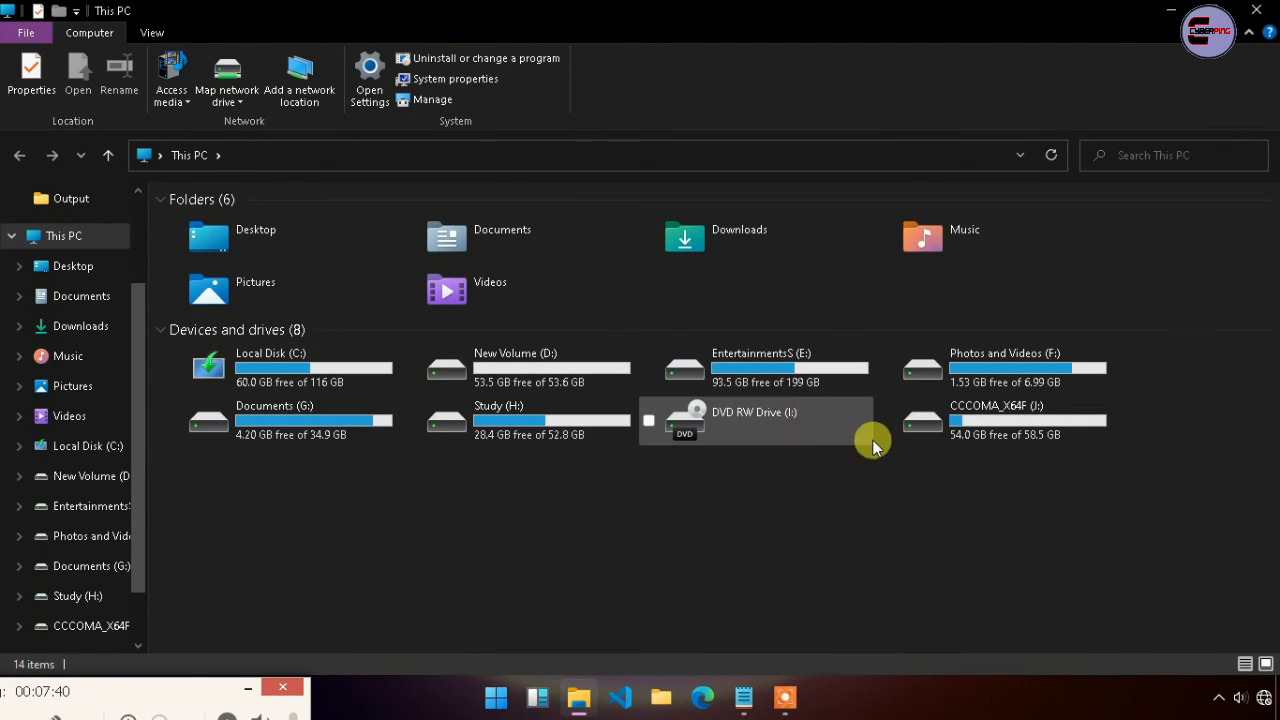
click(942, 430)
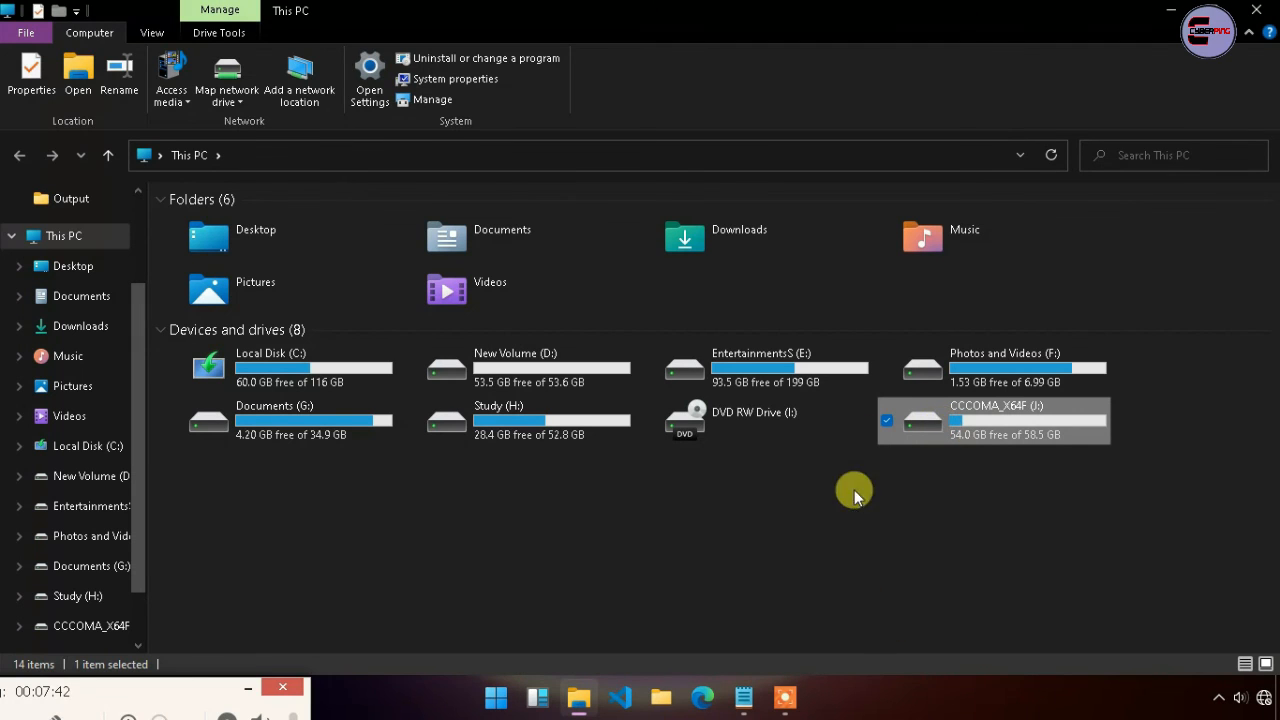
click(801, 465)
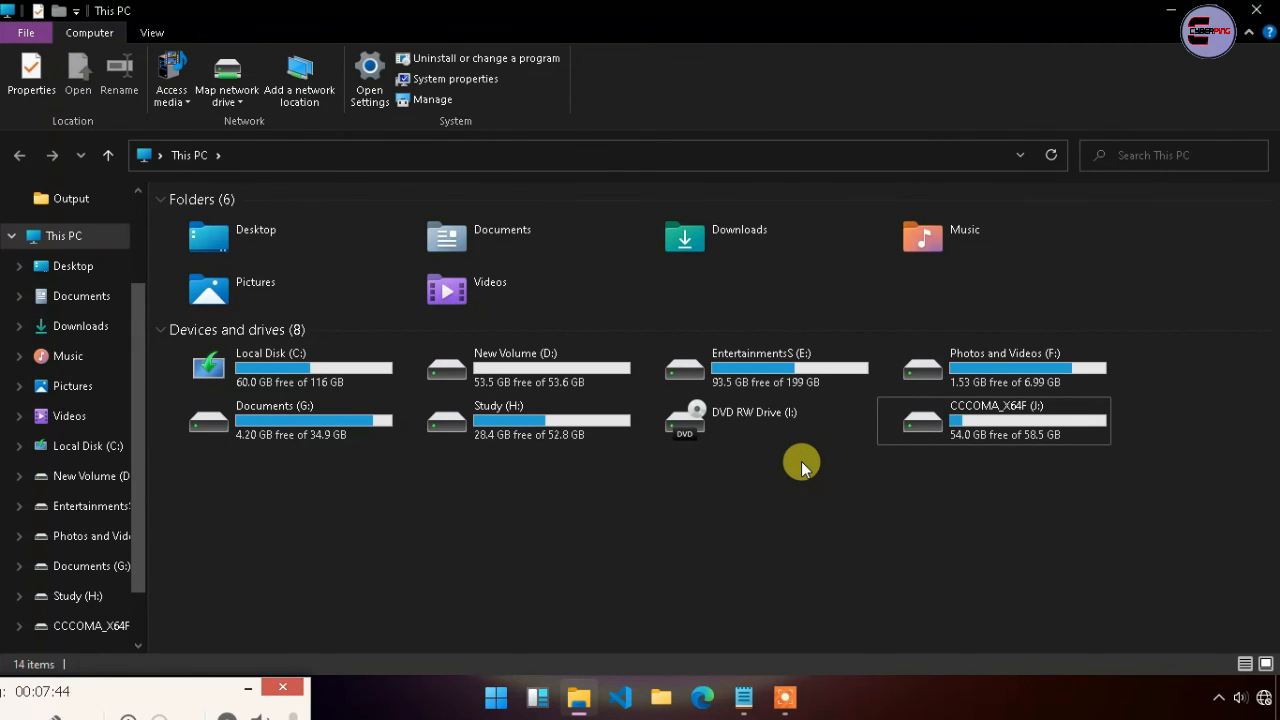